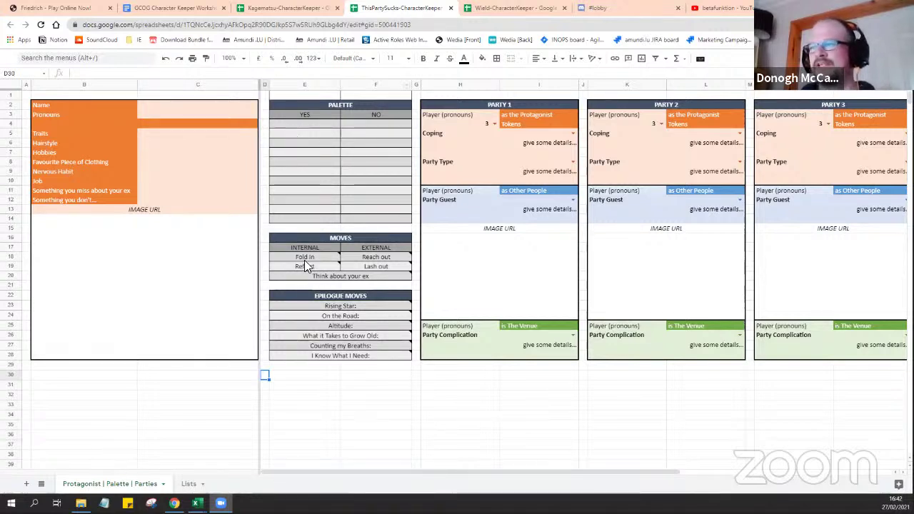
- Read the notes attached to the Reflect and Think about your ex moves
{"action": "mouse_move", "coordinate": [311, 260]}
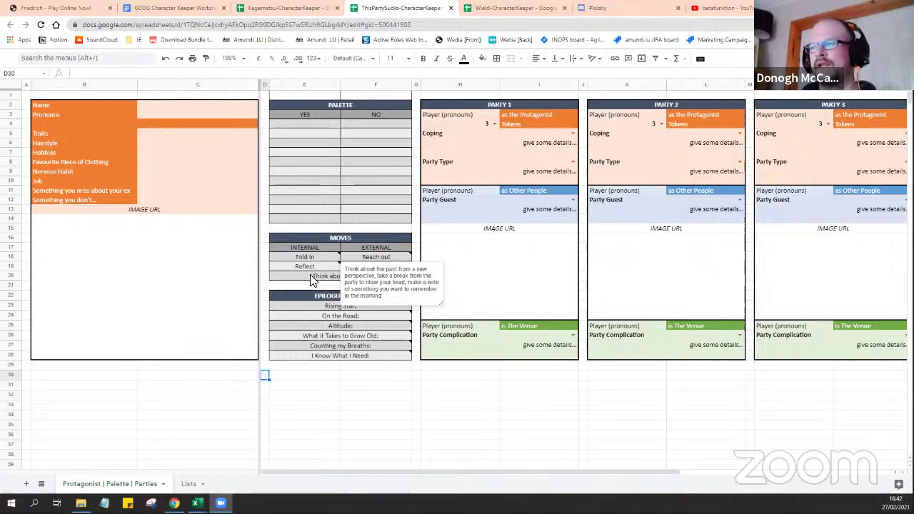
{"action": "mouse_move", "coordinate": [311, 280]}
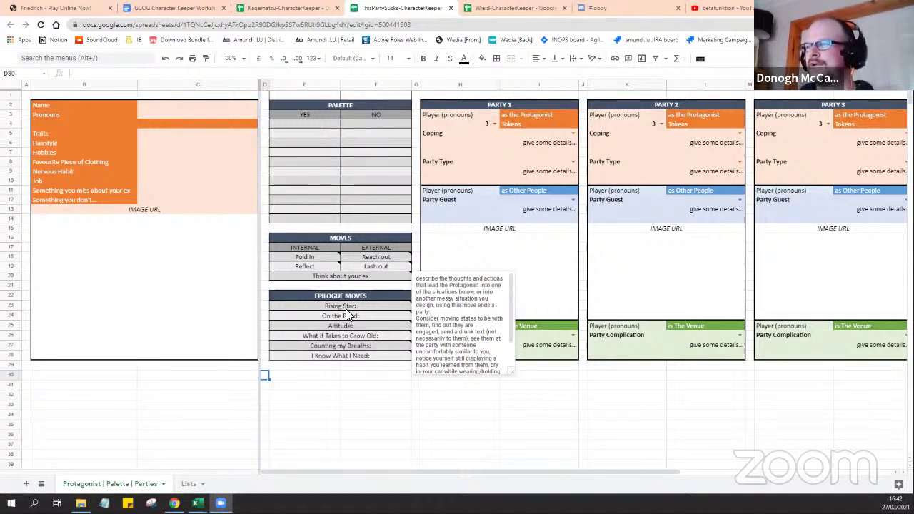
{"action": "mouse_move", "coordinate": [343, 310]}
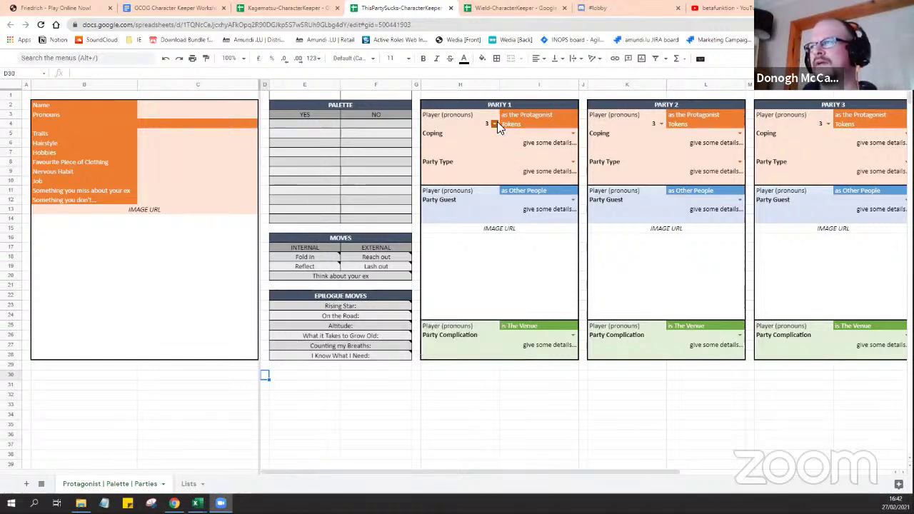
- Replace the protagonist player placeholder in Party 1 with the player's first name and the pronouns (he/him)
{"action": "left_click", "coordinate": [454, 116]}
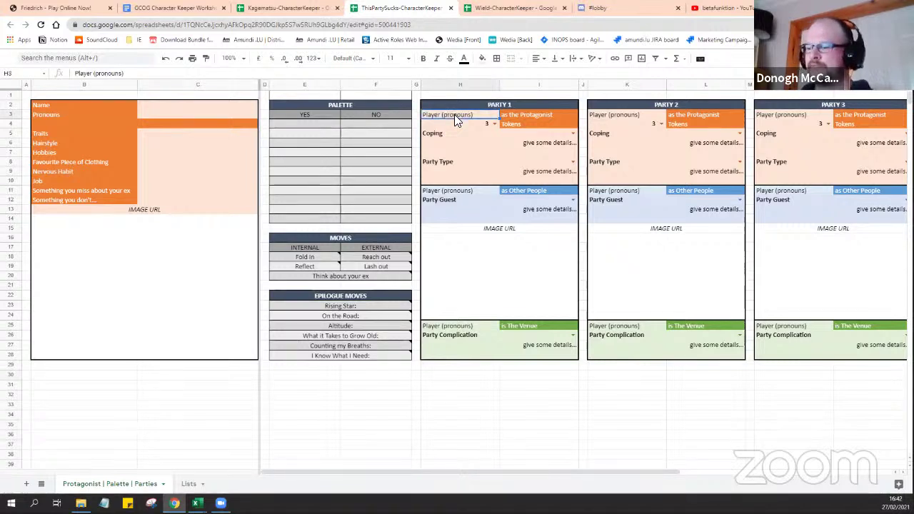
{"action": "type", "text": "Donogh"}
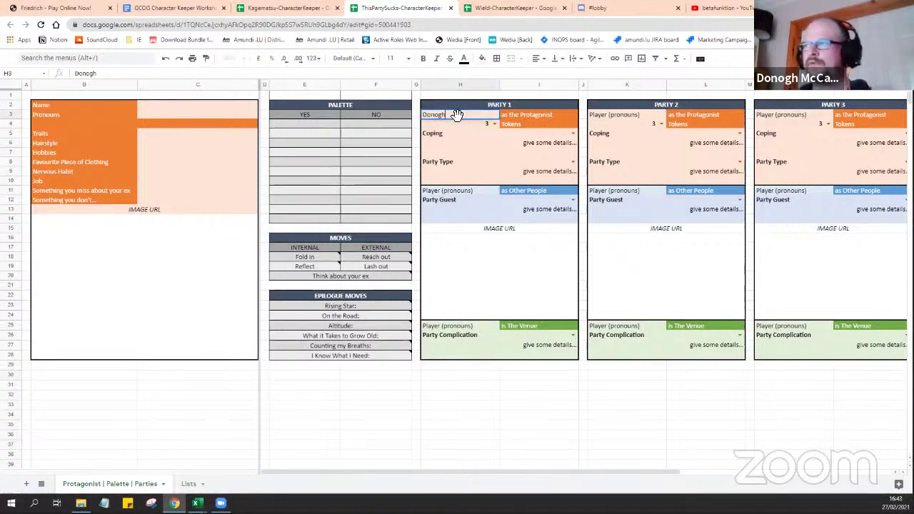
{"action": "type", "text": " (h"}
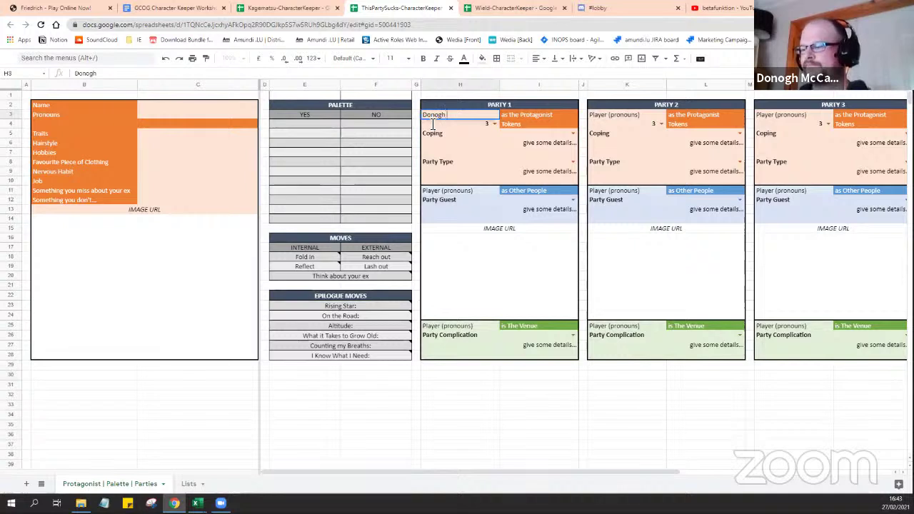
{"action": "type", "text": "e/him)"}
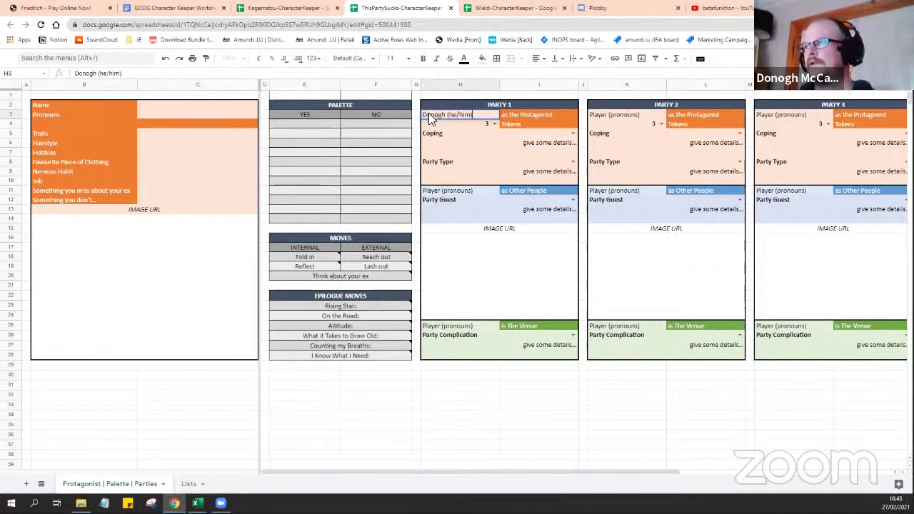
{"action": "key", "text": "Return"}
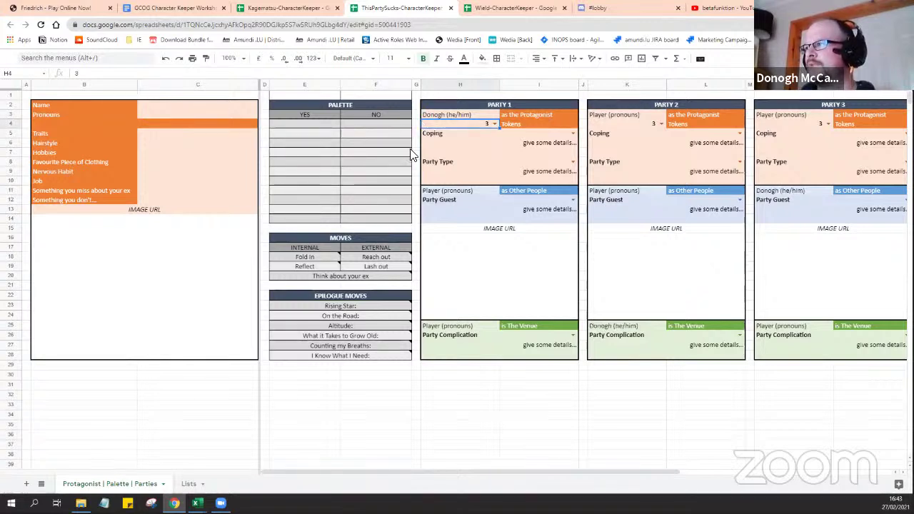
{"action": "left_click", "coordinate": [409, 153]}
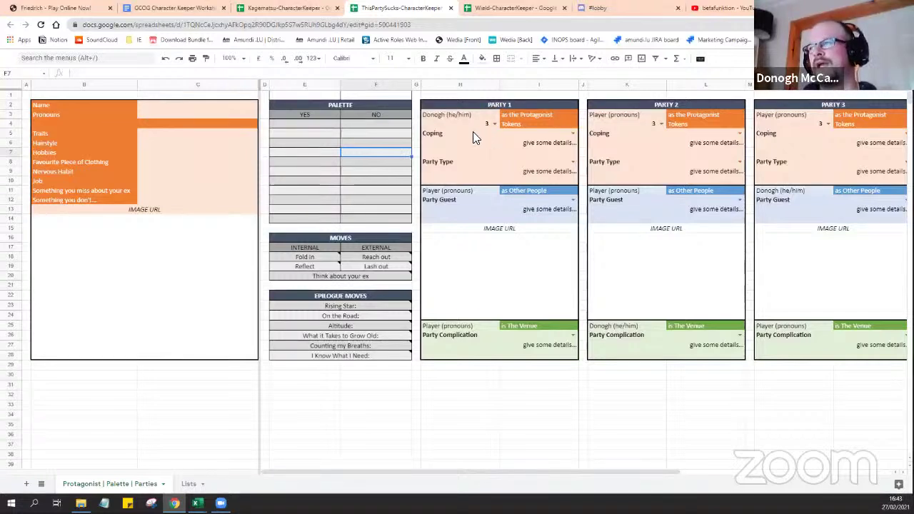
- In Party 1, set the protagonist's coping method to Schedule therapy and the party type to housewarming
{"action": "left_click", "coordinate": [573, 134]}
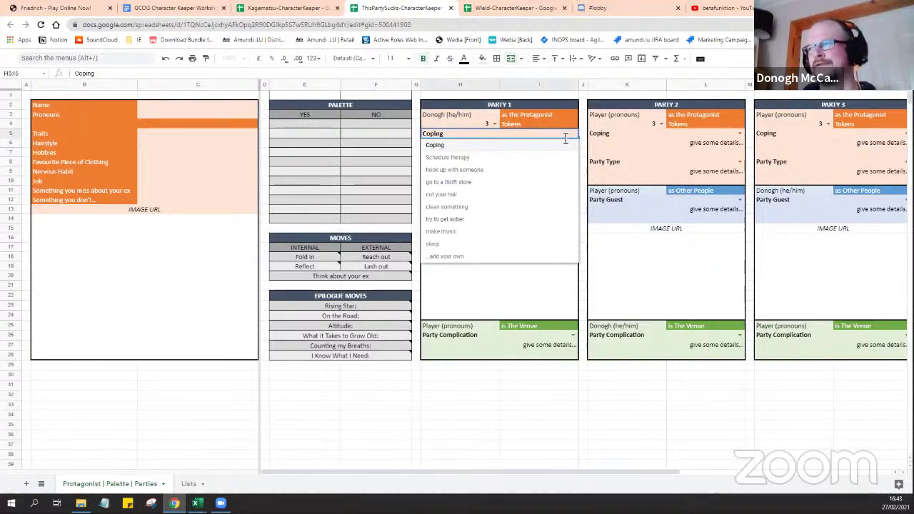
{"action": "left_click", "coordinate": [481, 158]}
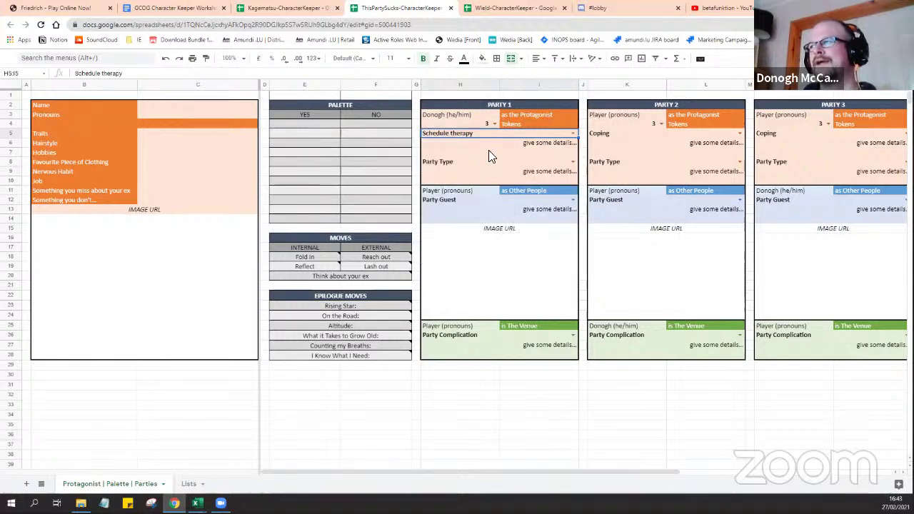
{"action": "left_click", "coordinate": [487, 147]}
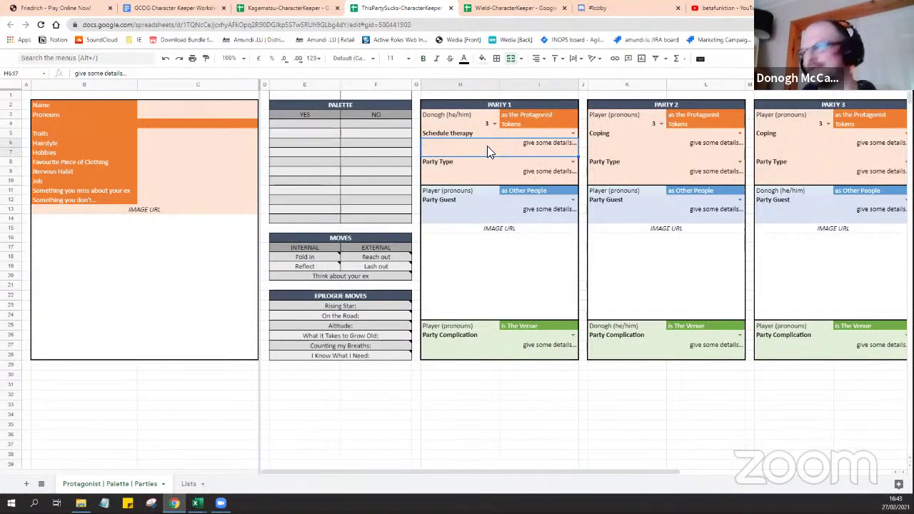
{"action": "left_click", "coordinate": [571, 163]}
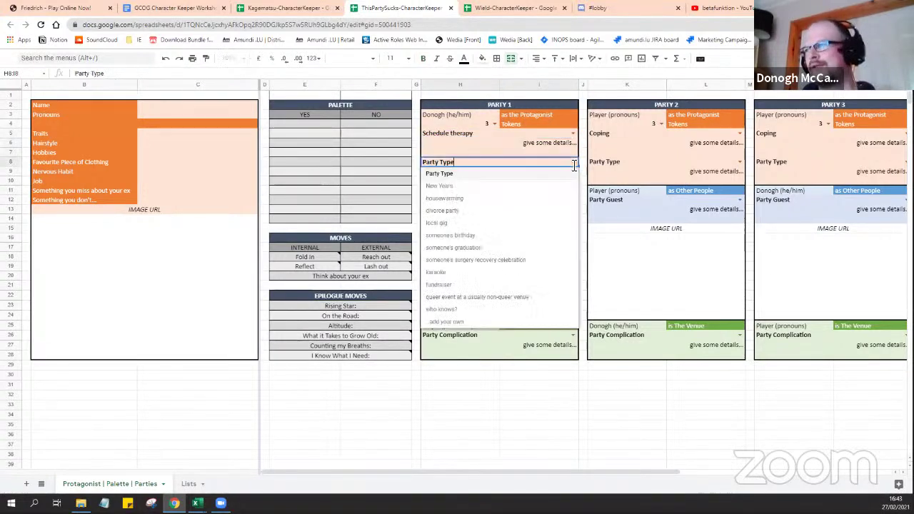
{"action": "left_click", "coordinate": [483, 199]}
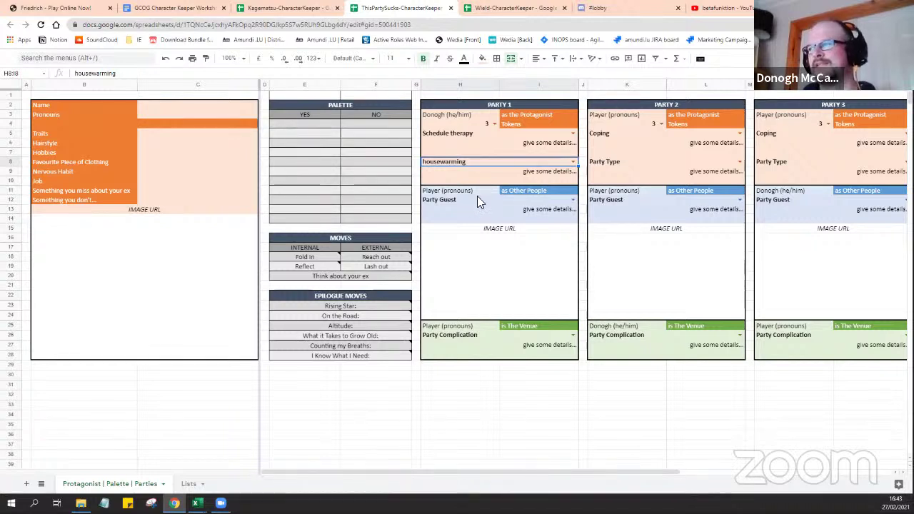
- Look through the available Party Guest options and protagonist token values for Party 1 without choosing any
{"action": "left_click", "coordinate": [571, 204]}
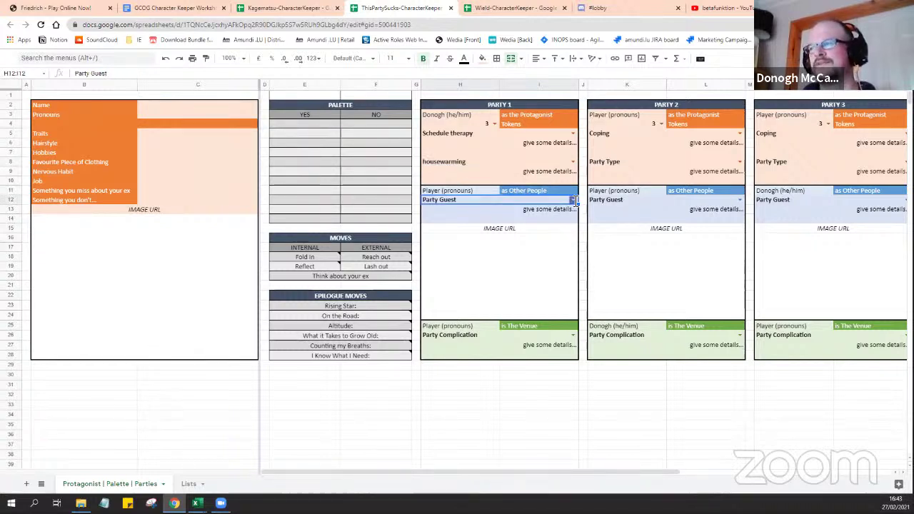
{"action": "left_click", "coordinate": [574, 200]}
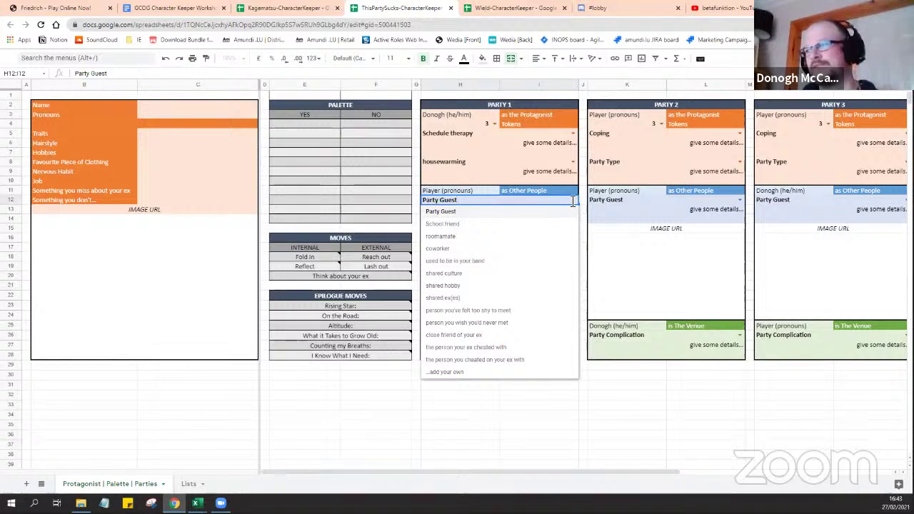
{"action": "left_click", "coordinate": [547, 397]}
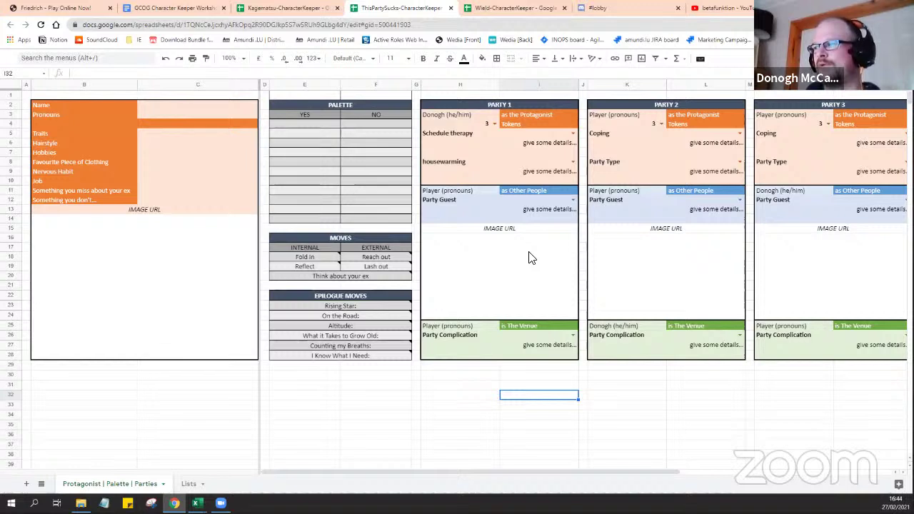
{"action": "left_click", "coordinate": [520, 141]}
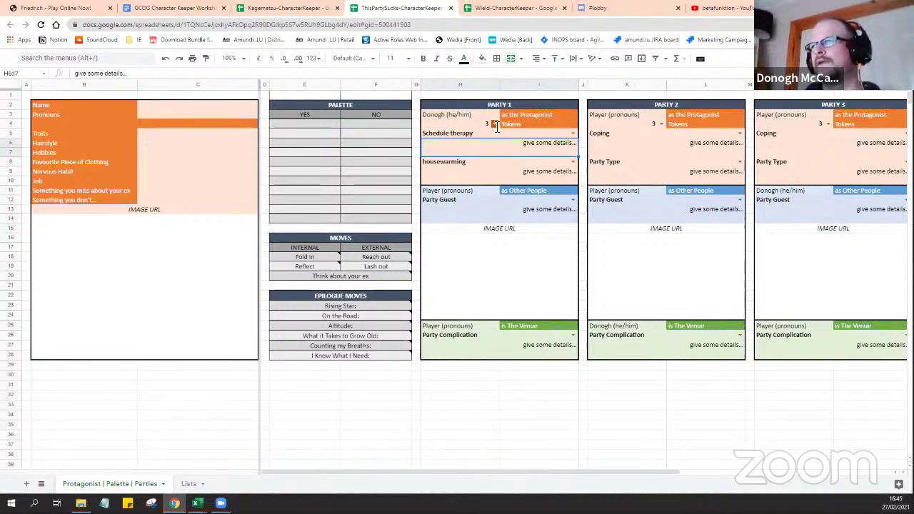
{"action": "left_click", "coordinate": [494, 123]}
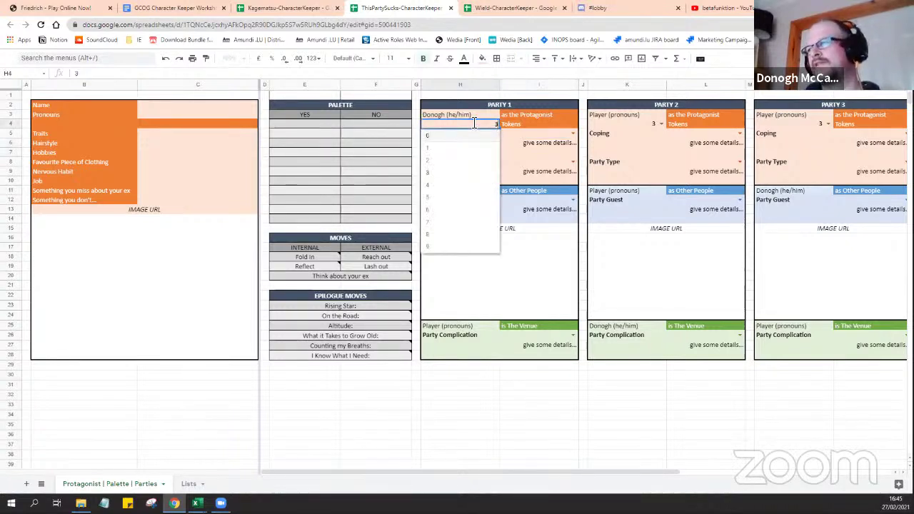
{"action": "left_click", "coordinate": [417, 125]}
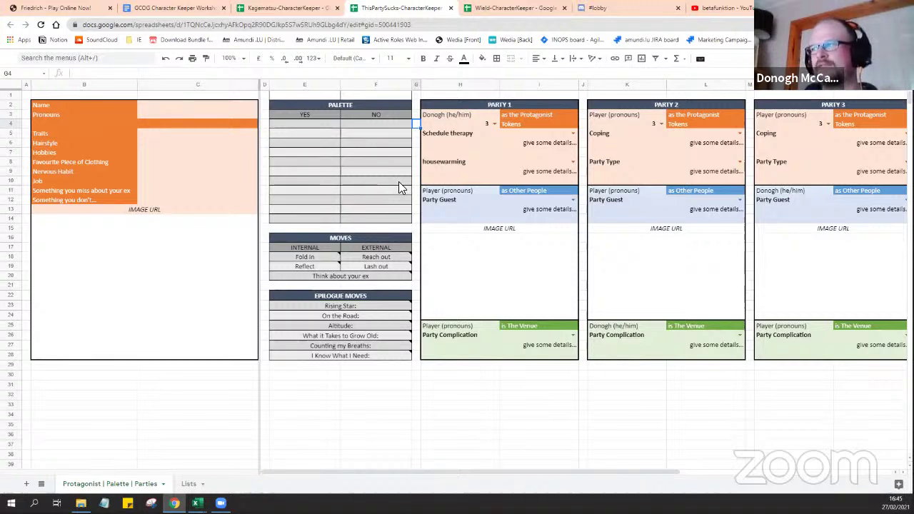
- Examine the option lists on the Lists sheet, including the first "...add your own" entry under Party Type, and return to the parties sheet
{"action": "left_click", "coordinate": [194, 484]}
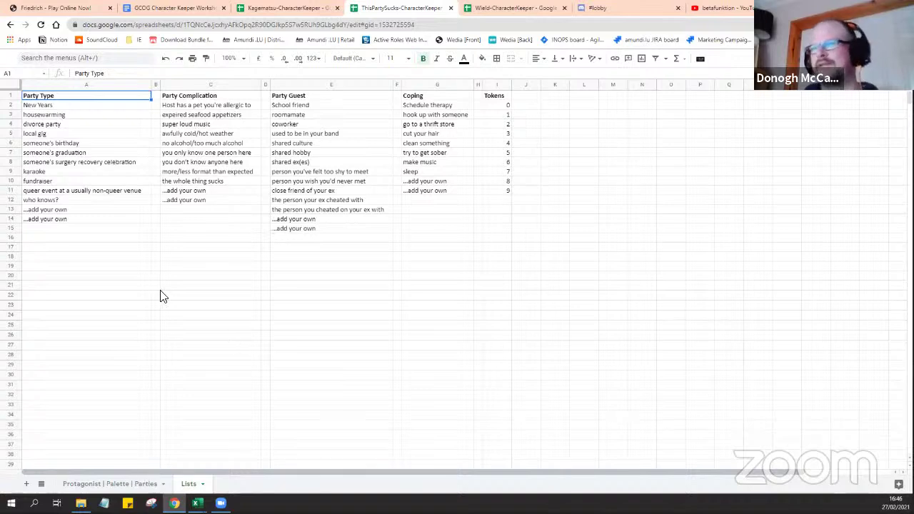
{"action": "left_click", "coordinate": [53, 210]}
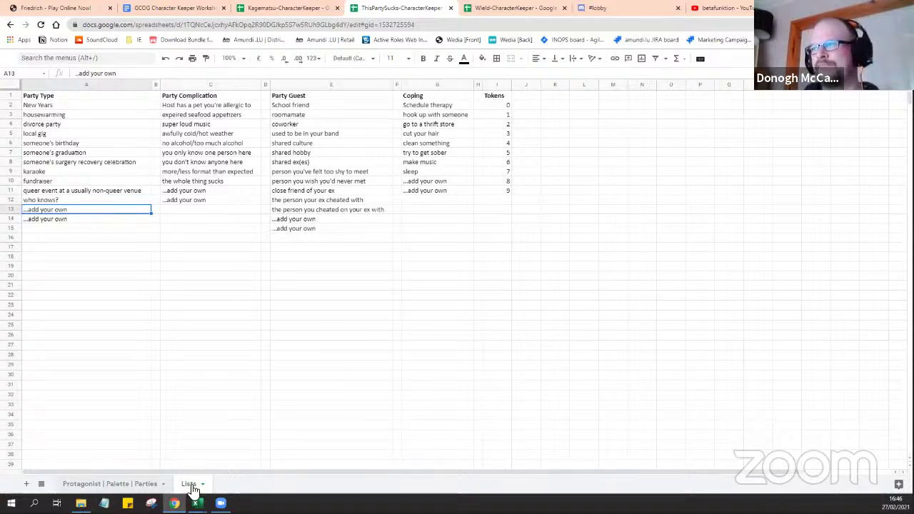
{"action": "left_click", "coordinate": [145, 484]}
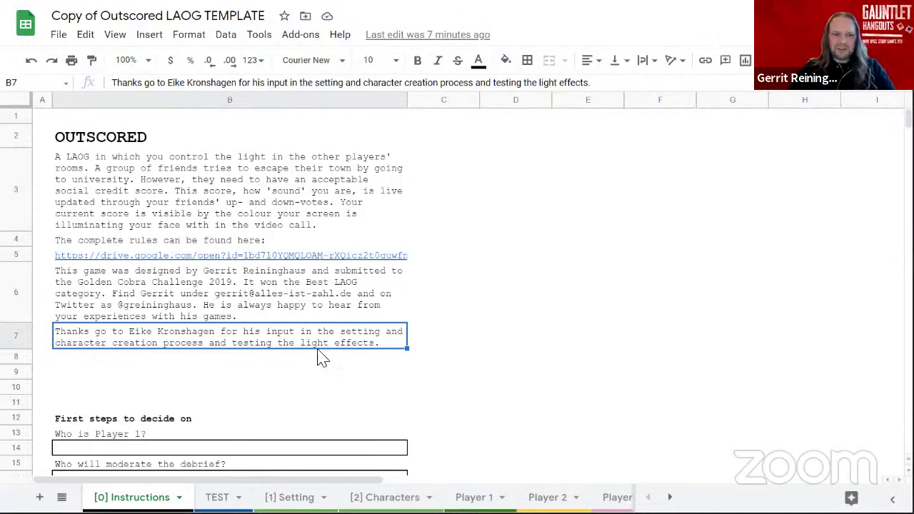
- Look over the TEST and Player 1 sheets of the Outscored LAOG template, ending on TEST
{"action": "left_click", "coordinate": [217, 497]}
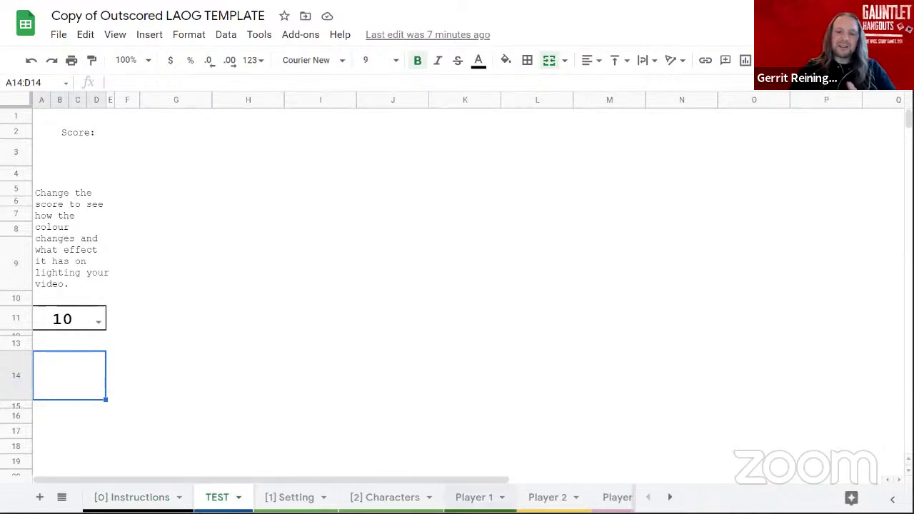
{"action": "left_click", "coordinate": [474, 497]}
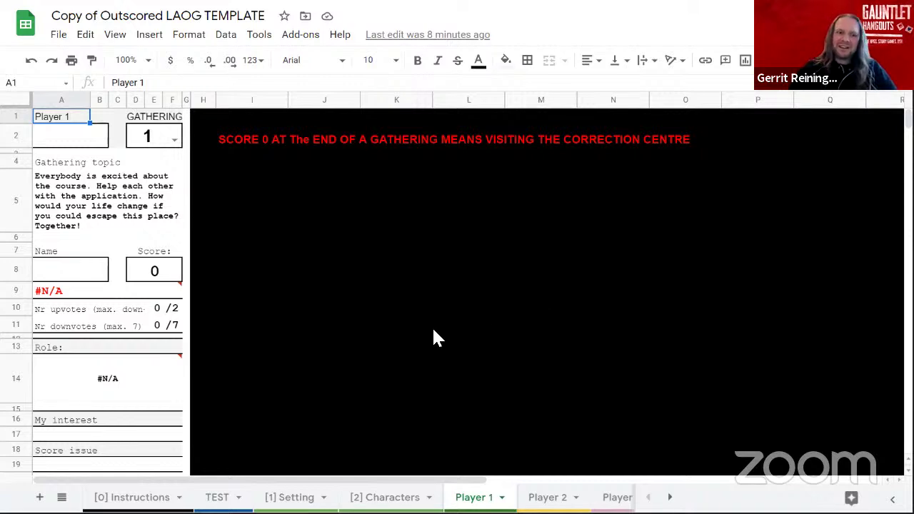
{"action": "left_click", "coordinate": [217, 497]}
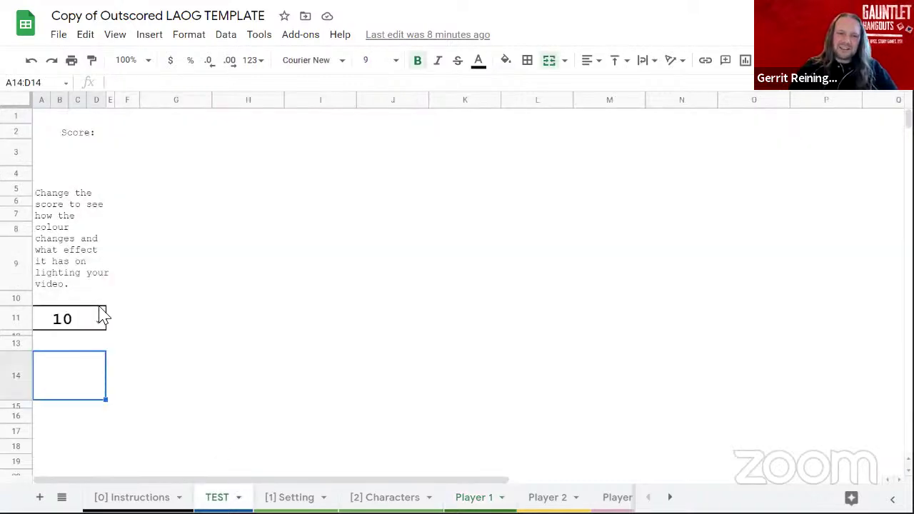
- Test the lighting colours by changing the TEST sheet's score to 7, 5, 4 and finally 1
{"action": "left_click", "coordinate": [100, 318]}
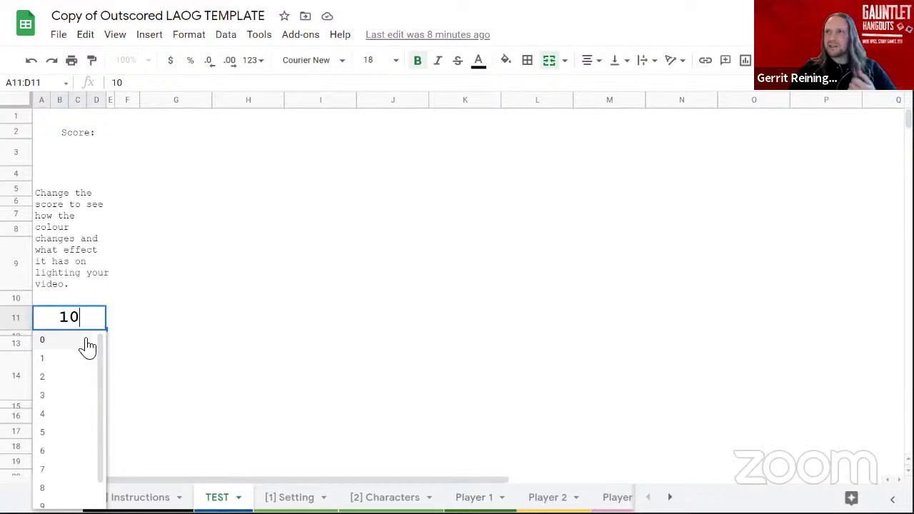
{"action": "left_click", "coordinate": [63, 469]}
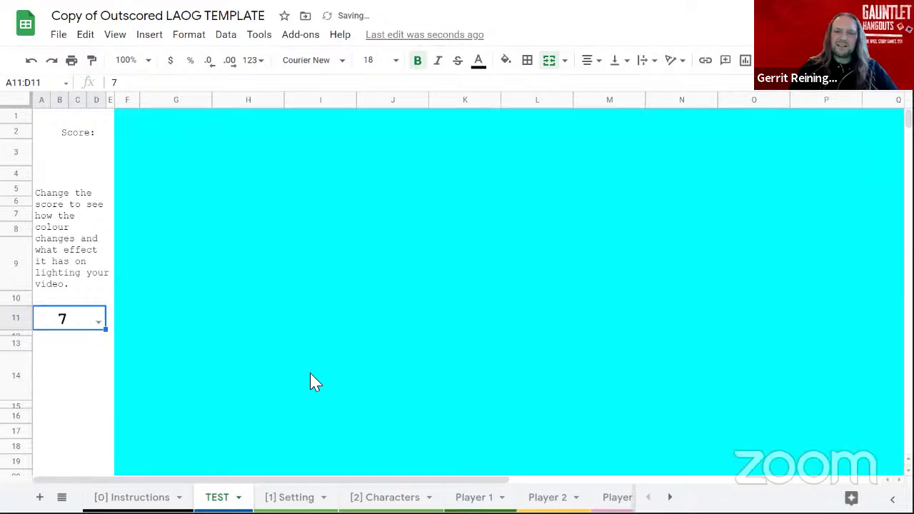
{"action": "left_click", "coordinate": [98, 321]}
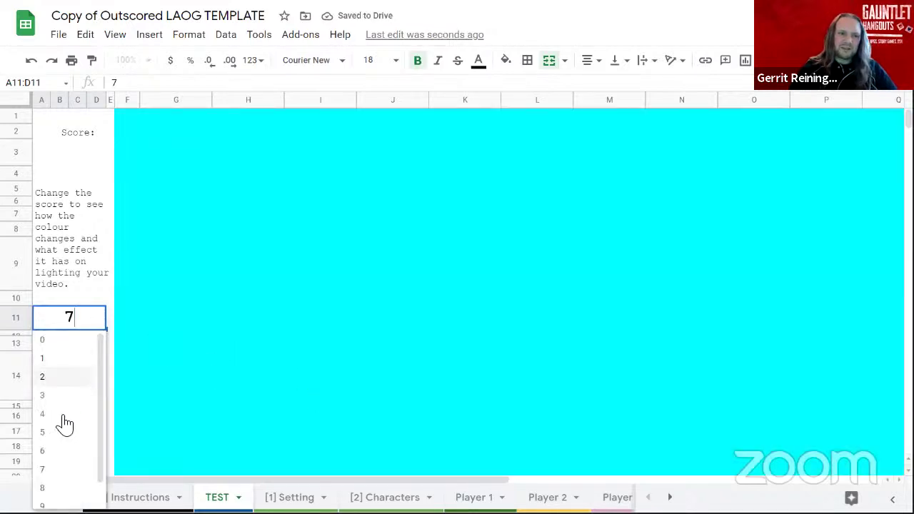
{"action": "left_click", "coordinate": [232, 247]}
{"action": "left_click", "coordinate": [98, 322]}
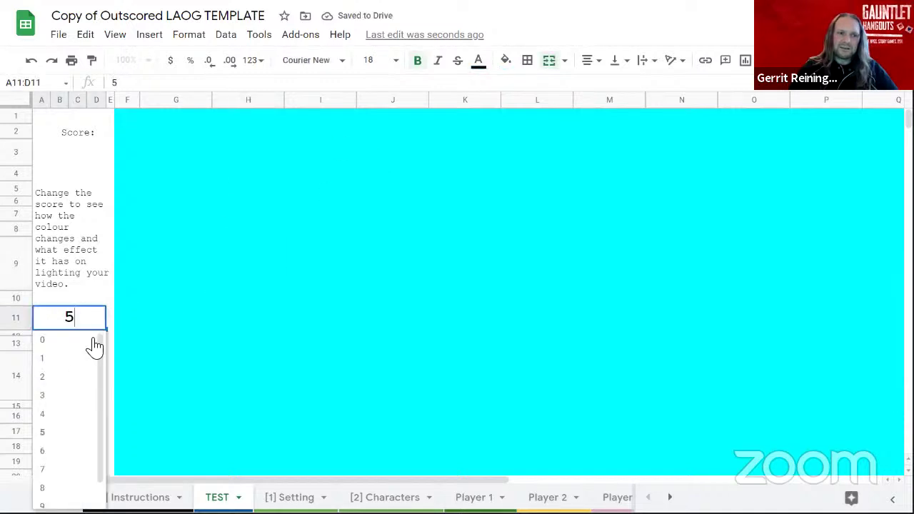
{"action": "left_click", "coordinate": [72, 415]}
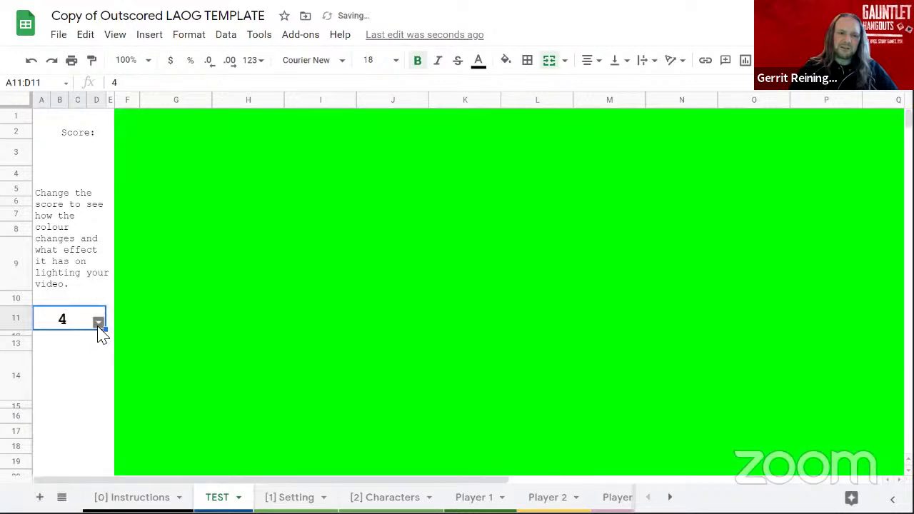
{"action": "left_click", "coordinate": [98, 322]}
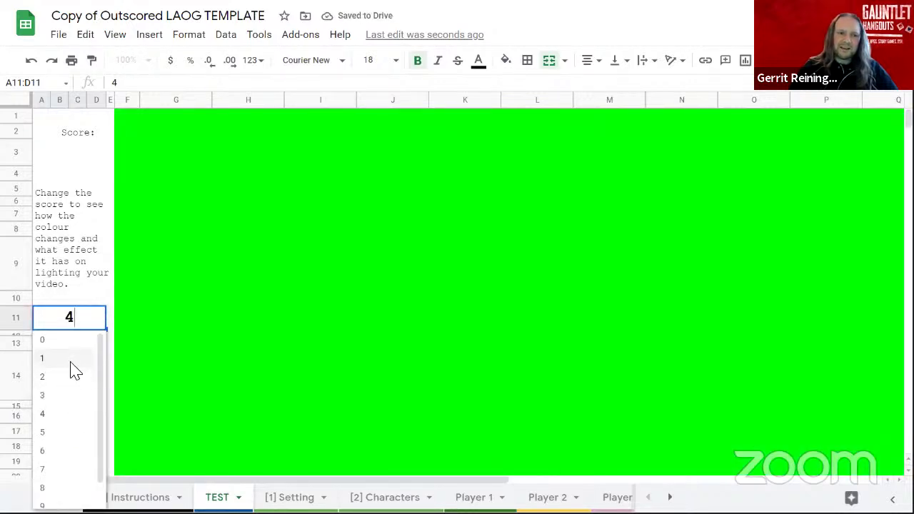
{"action": "left_click", "coordinate": [71, 359]}
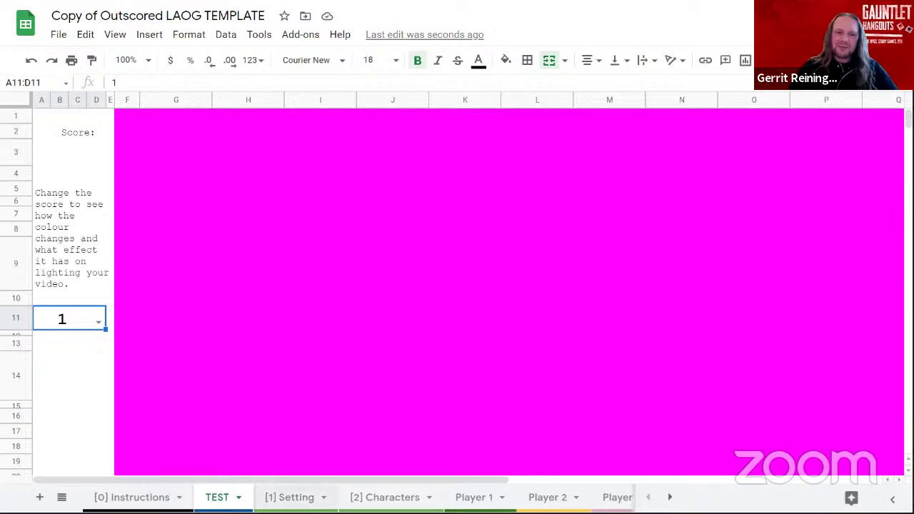
- On the Setting sheet, choose Hexany as the name of the region
{"action": "left_click", "coordinate": [289, 497]}
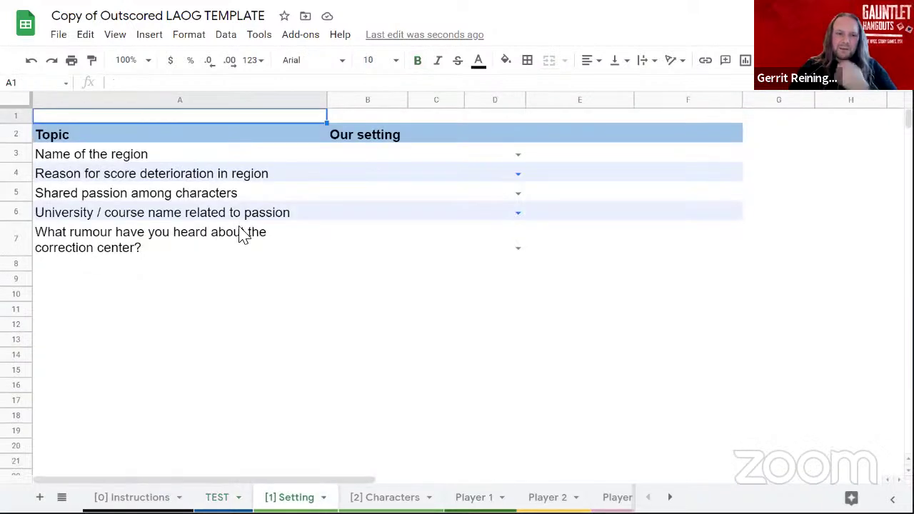
{"action": "left_click", "coordinate": [518, 156]}
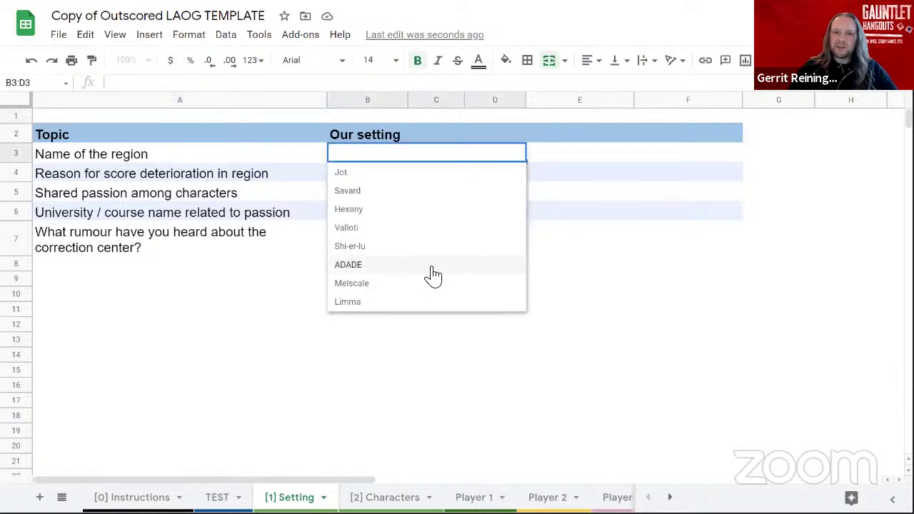
{"action": "left_click", "coordinate": [429, 226]}
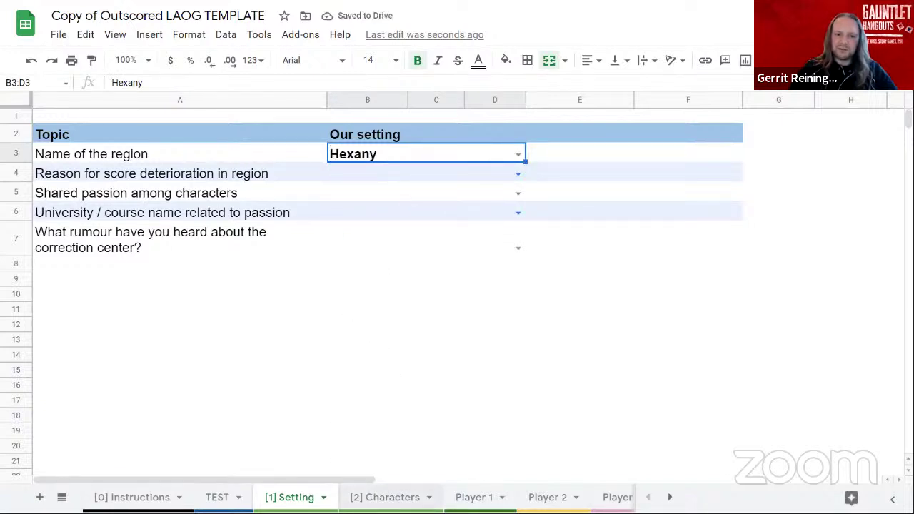
- On the Characters sheet, set the character names to Cymbal for Player 1 and Tombak for Player 2
{"action": "left_click", "coordinate": [384, 497]}
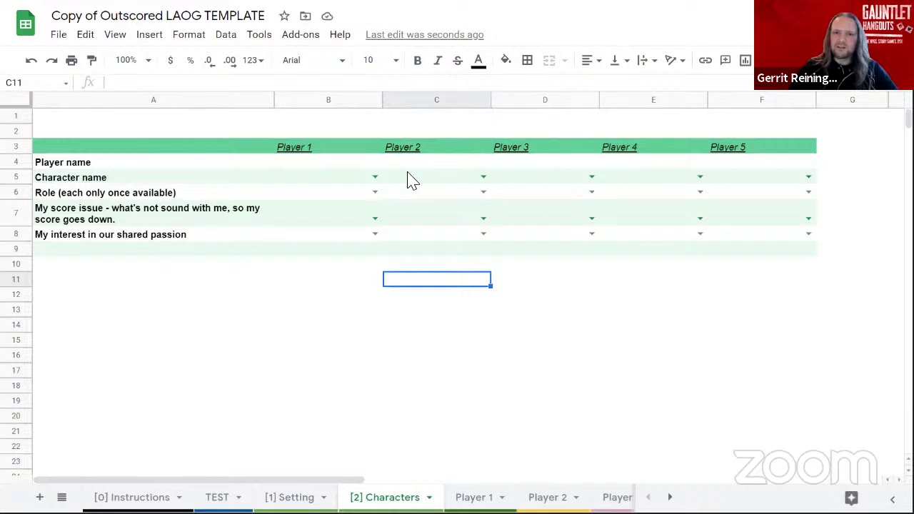
{"action": "left_click", "coordinate": [375, 177]}
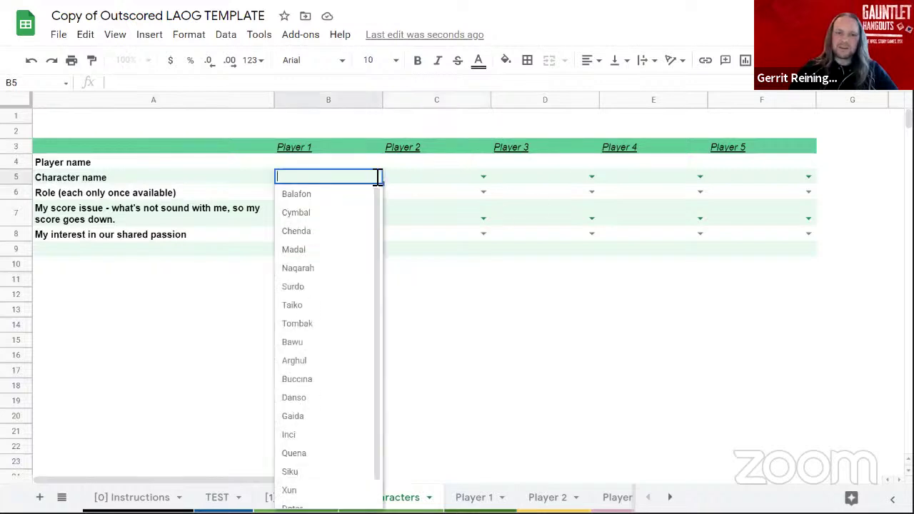
{"action": "left_click", "coordinate": [336, 217]}
{"action": "left_click", "coordinate": [484, 177]}
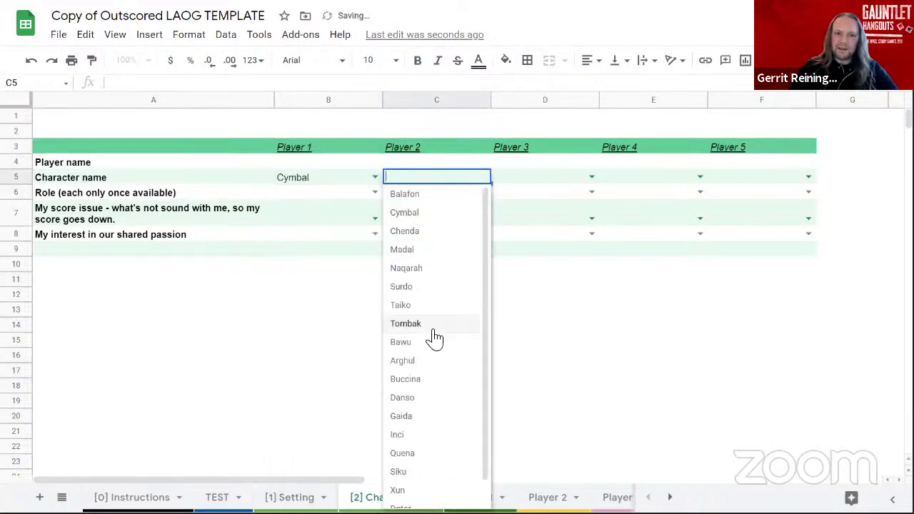
{"action": "left_click", "coordinate": [405, 323]}
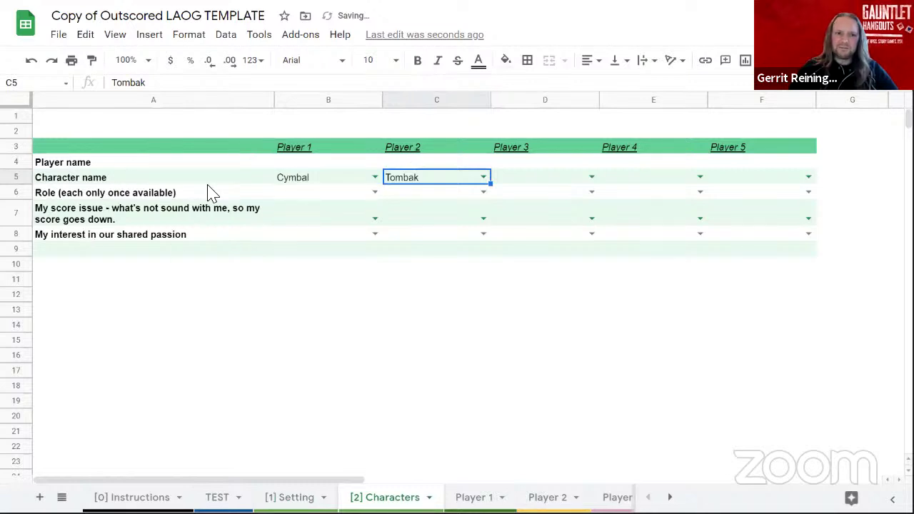
- Examine the Player 1 sheet, including the score formula, the role field and the voting section for friends
{"action": "left_click", "coordinate": [460, 497]}
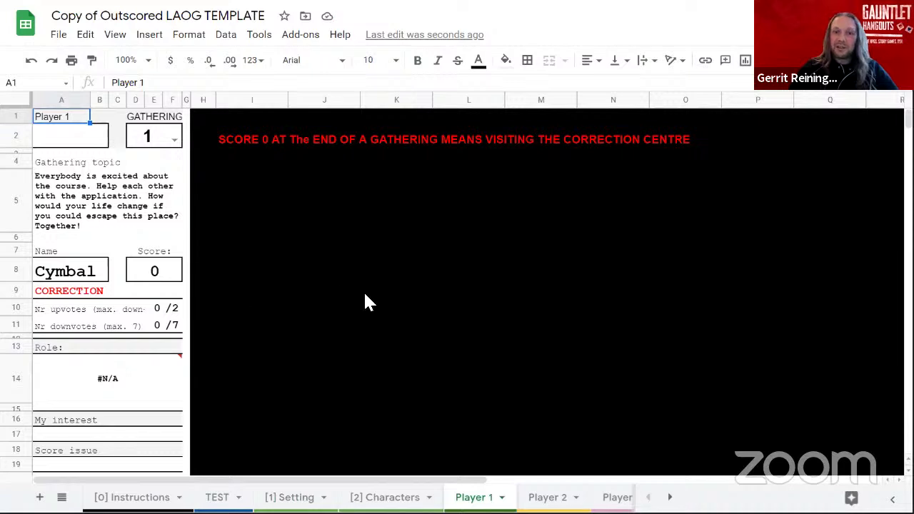
{"action": "left_click", "coordinate": [160, 277]}
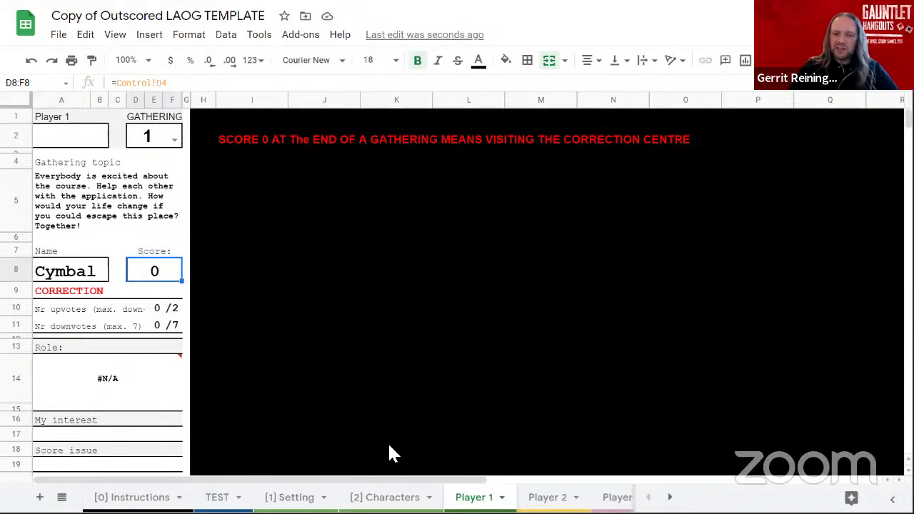
{"action": "scroll", "coordinate": [169, 321], "scroll_direction": "down", "scroll_amount": 5}
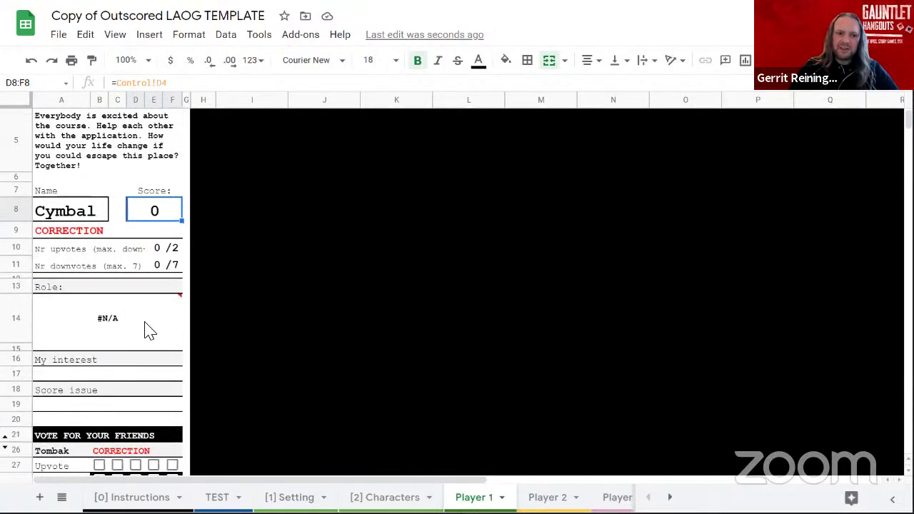
{"action": "scroll", "coordinate": [147, 326], "scroll_direction": "down", "scroll_amount": 5}
{"action": "scroll", "coordinate": [158, 442], "scroll_direction": "down", "scroll_amount": 1}
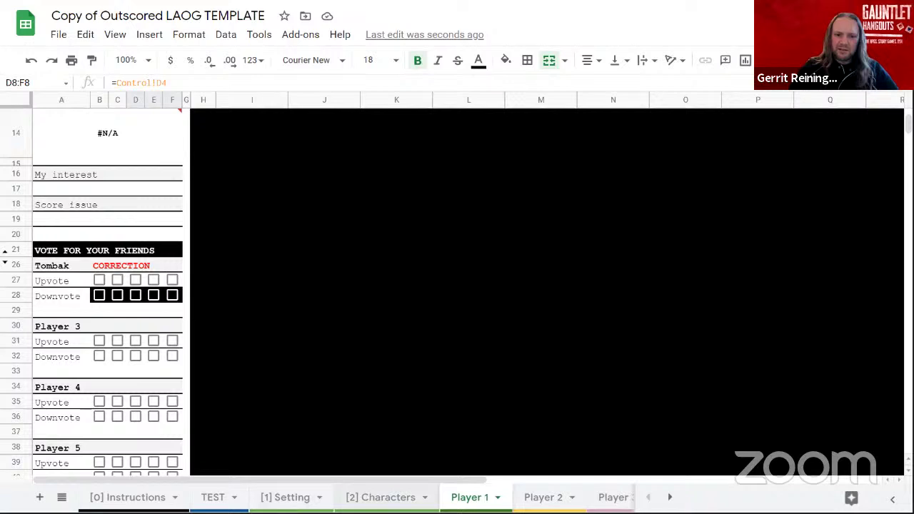
- On the Characters sheet, assign the role Fugue to Player 2 and Transition to Player 1
{"action": "left_click", "coordinate": [380, 497]}
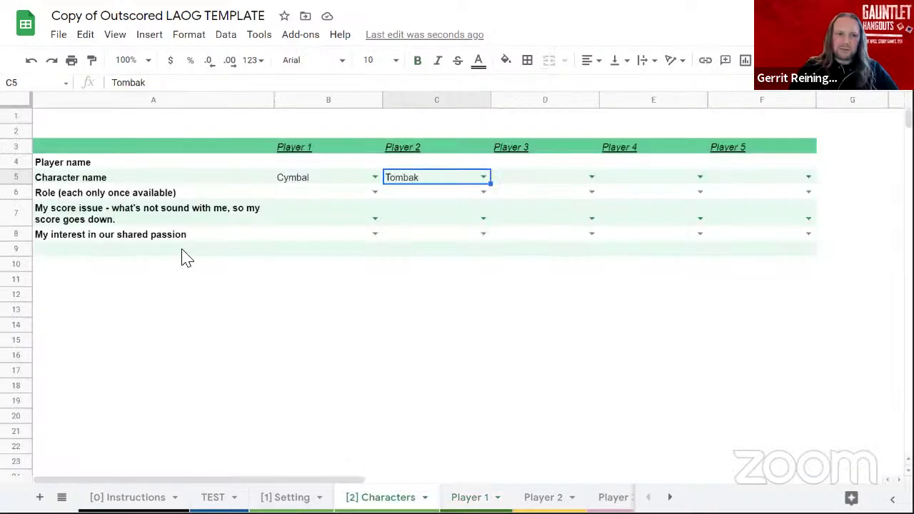
{"action": "left_click", "coordinate": [482, 193]}
{"action": "left_click", "coordinate": [407, 246]}
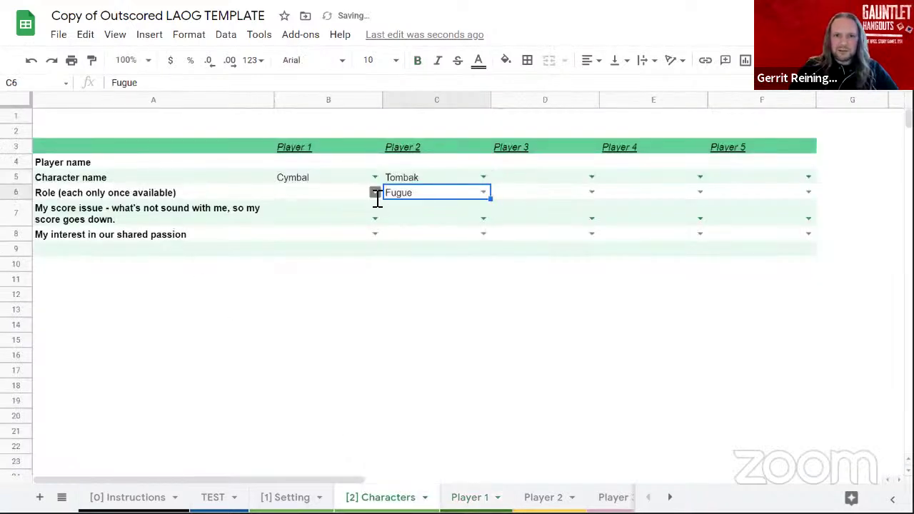
{"action": "left_click", "coordinate": [375, 193]}
{"action": "left_click", "coordinate": [308, 264]}
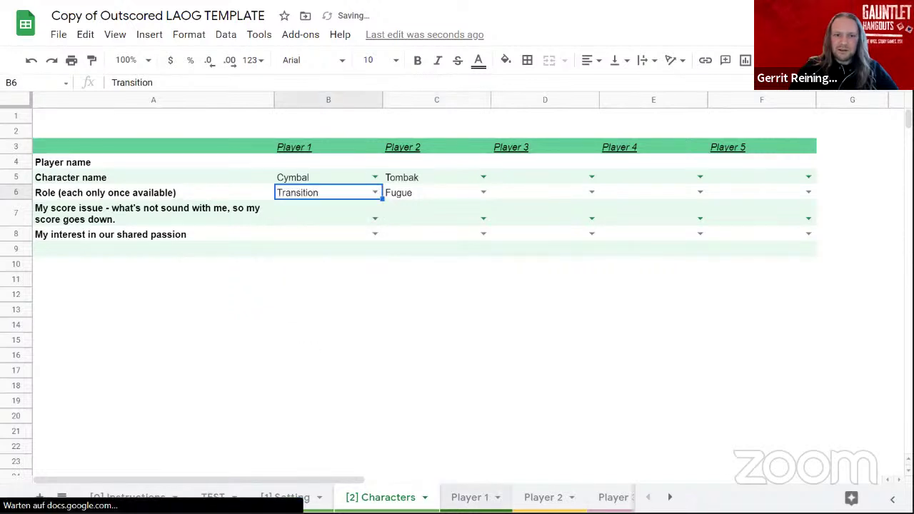
- On the Player 1 sheet, give Tombak two upvotes in the friends voting section
{"action": "left_click", "coordinate": [469, 497]}
{"action": "scroll", "coordinate": [300, 354], "scroll_direction": "up", "scroll_amount": 5}
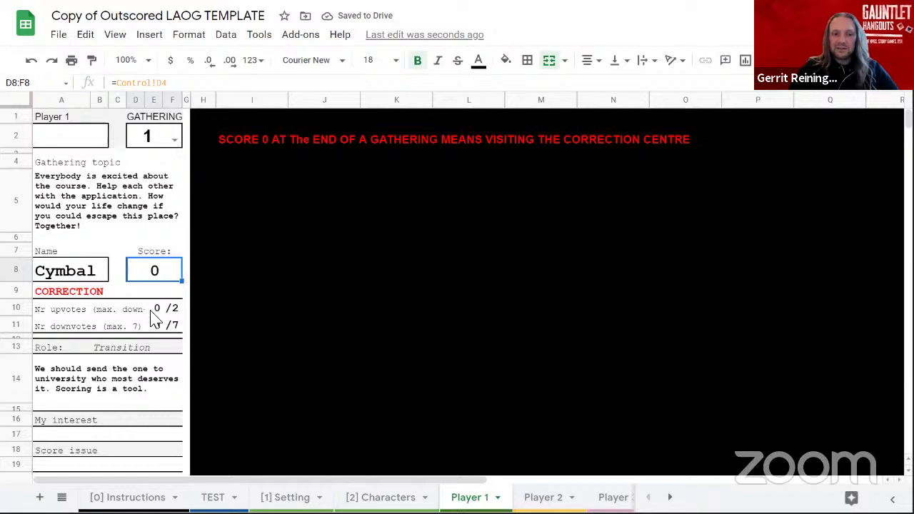
{"action": "scroll", "coordinate": [150, 321], "scroll_direction": "down", "scroll_amount": 5}
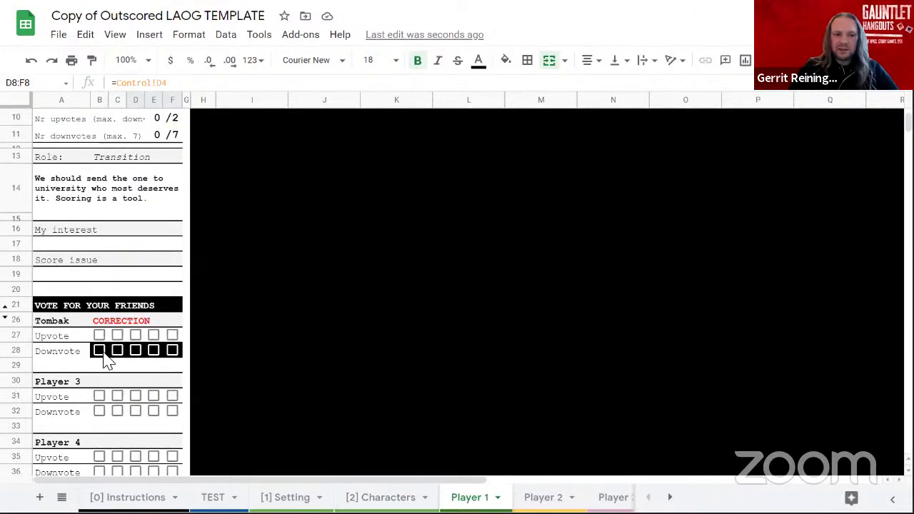
{"action": "left_click", "coordinate": [99, 335]}
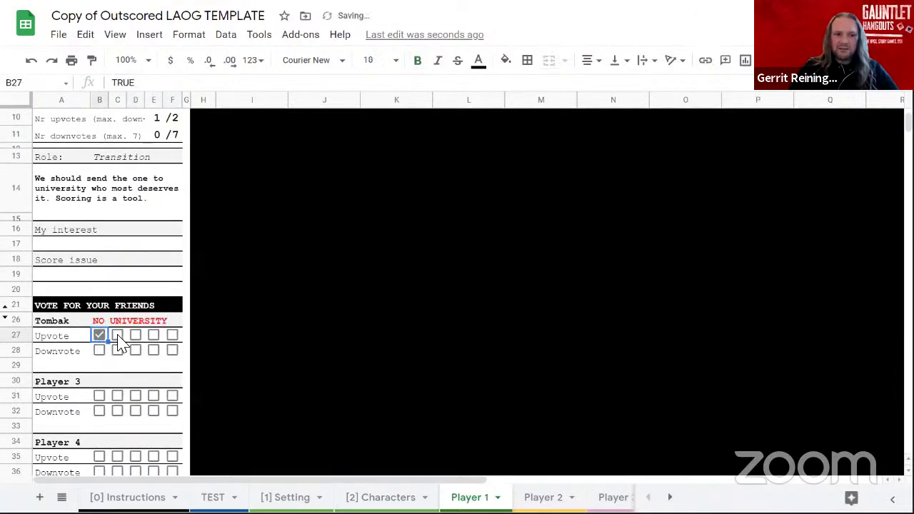
{"action": "left_click", "coordinate": [118, 338]}
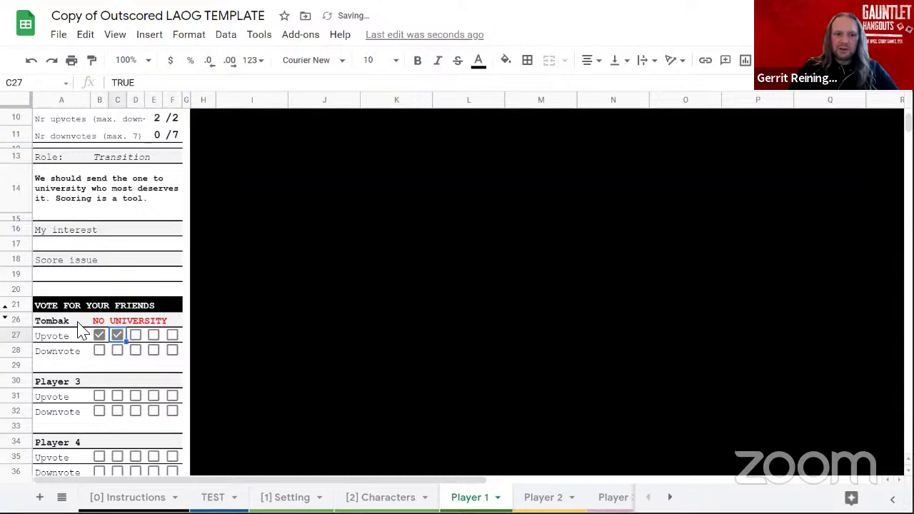
{"action": "scroll", "coordinate": [113, 375], "scroll_direction": "up", "scroll_amount": 5}
{"action": "scroll", "coordinate": [113, 375], "scroll_direction": "down", "scroll_amount": 5}
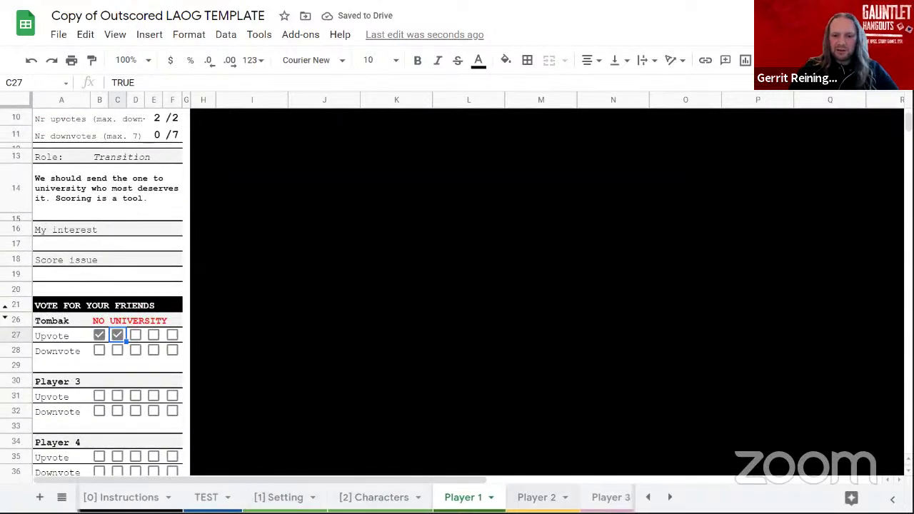
- Look over the Player 2 sheet's score, background colour, role and voting section
{"action": "left_click", "coordinate": [532, 497]}
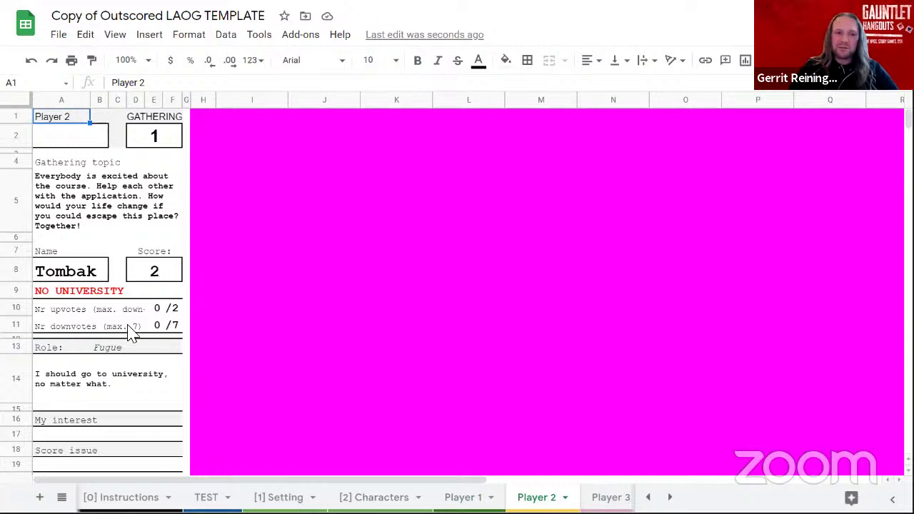
{"action": "scroll", "coordinate": [153, 285], "scroll_direction": "down", "scroll_amount": 2}
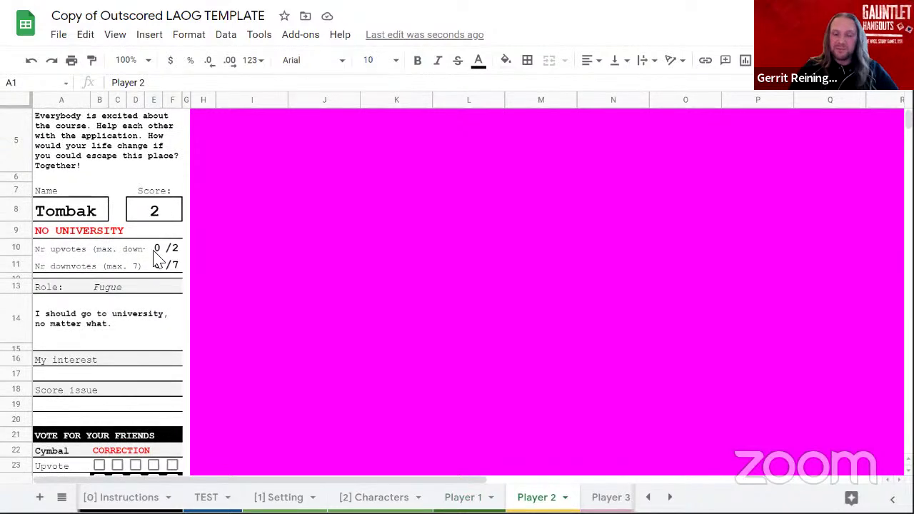
{"action": "scroll", "coordinate": [142, 407], "scroll_direction": "down", "scroll_amount": 3}
{"action": "scroll", "coordinate": [143, 409], "scroll_direction": "down", "scroll_amount": 1}
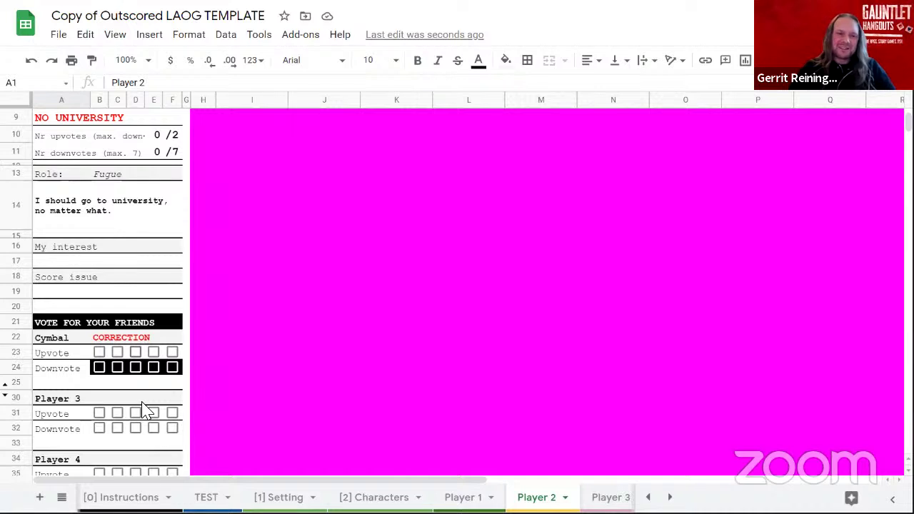
{"action": "scroll", "coordinate": [285, 317], "scroll_direction": "up", "scroll_amount": 3}
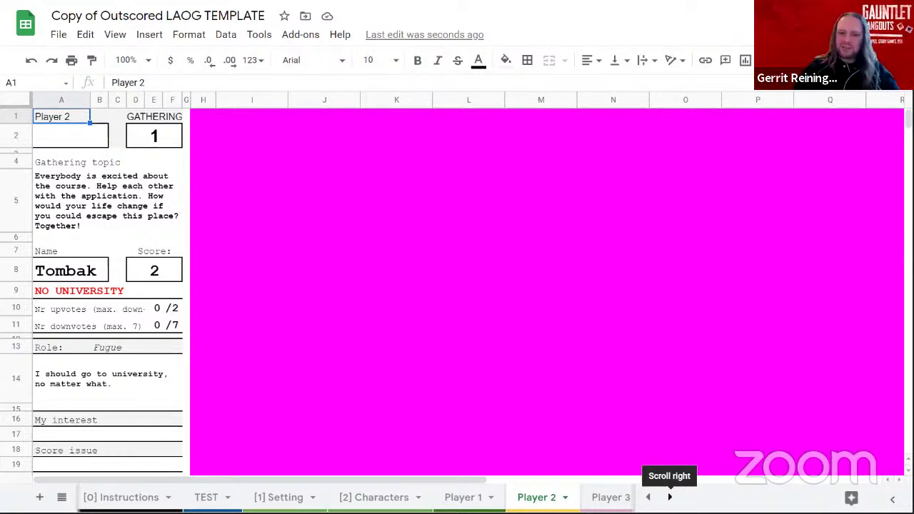
- Examine the Control sheet's score calculations and game parameters, including the colour score ranges and the "No university below" value
{"action": "left_click", "coordinate": [669, 496]}
{"action": "left_click", "coordinate": [592, 494]}
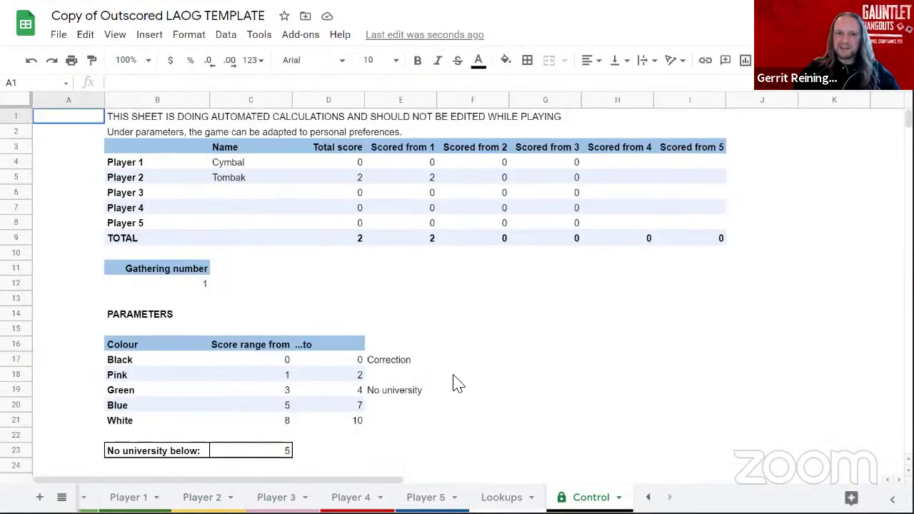
{"action": "scroll", "coordinate": [428, 346], "scroll_direction": "down", "scroll_amount": 1}
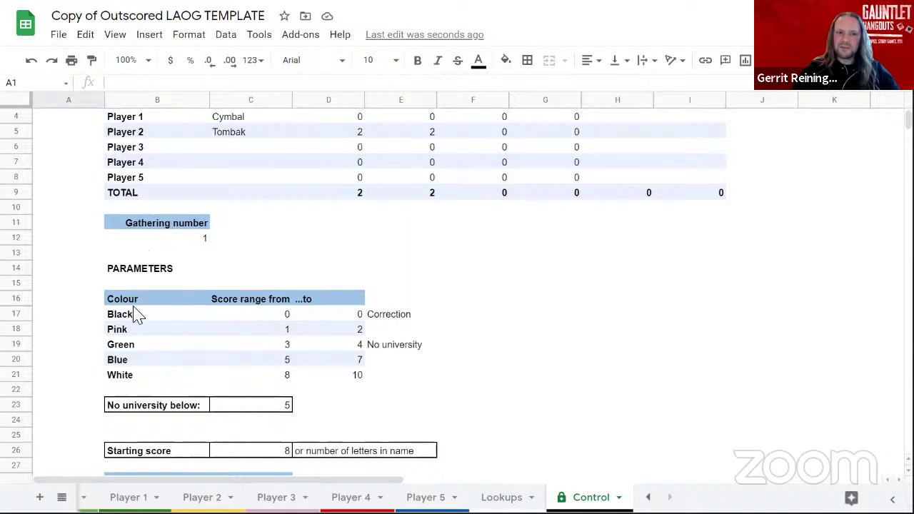
{"action": "scroll", "coordinate": [377, 440], "scroll_direction": "down", "scroll_amount": 1}
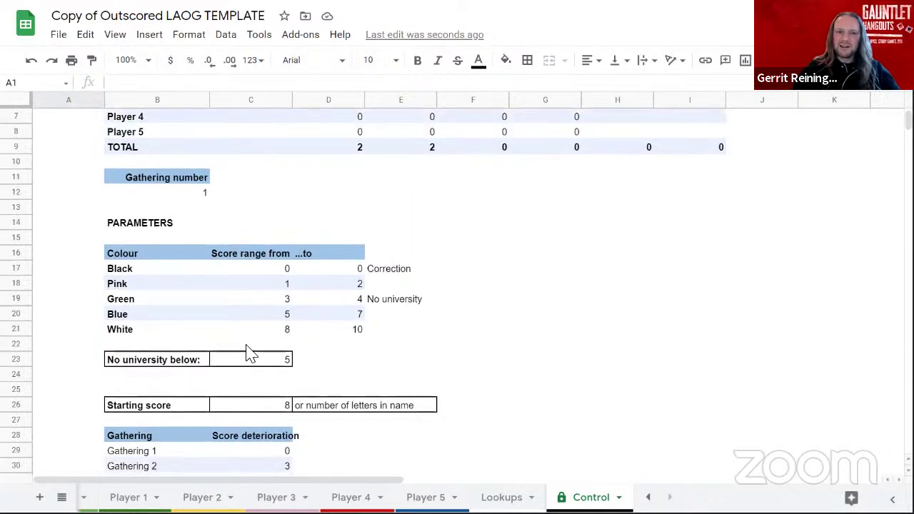
{"action": "left_click", "coordinate": [270, 360]}
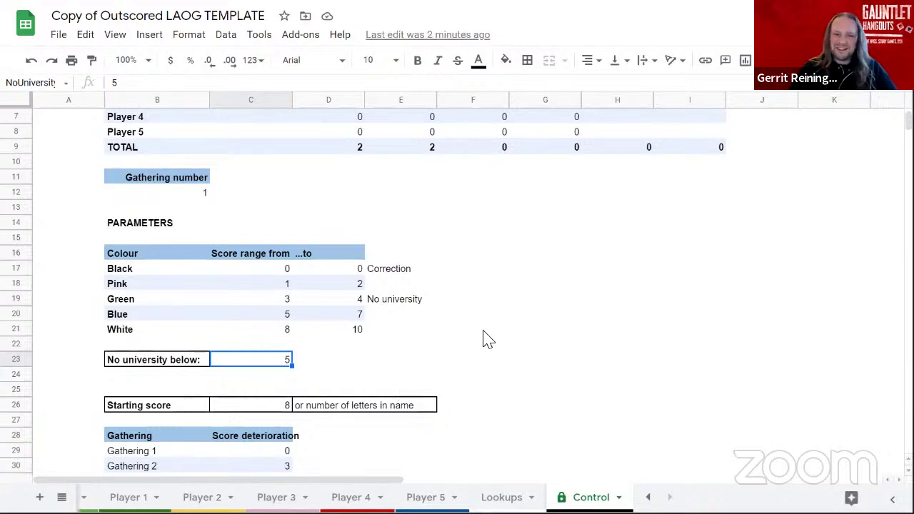
{"action": "scroll", "coordinate": [486, 322], "scroll_direction": "up", "scroll_amount": 2}
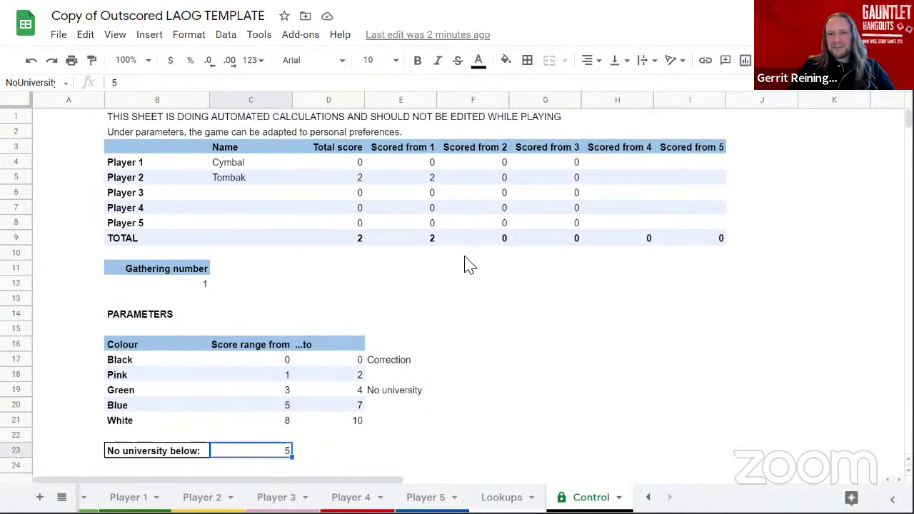
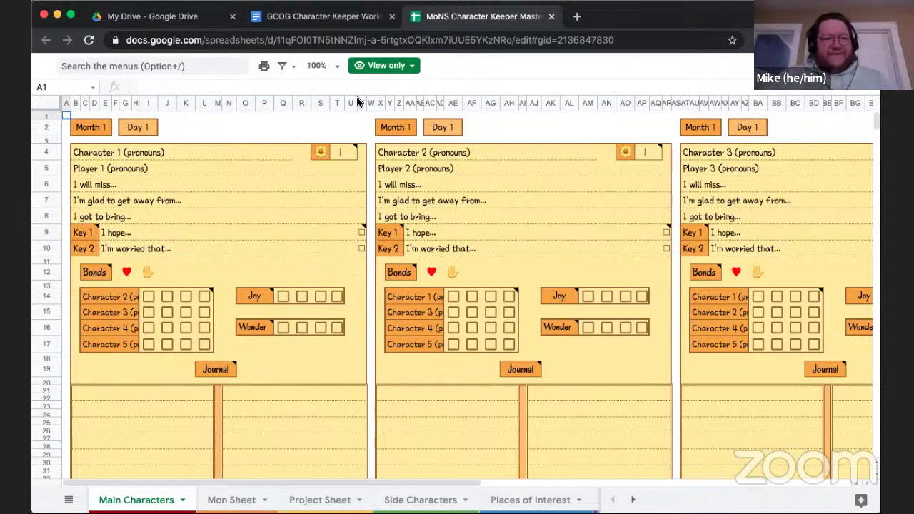
- Expand the MoNS Character Keeper window to full screen and read Character 1's Bonds note about the heart and hand symbols to its end
{"action": "left_click", "coordinate": [71, 16]}
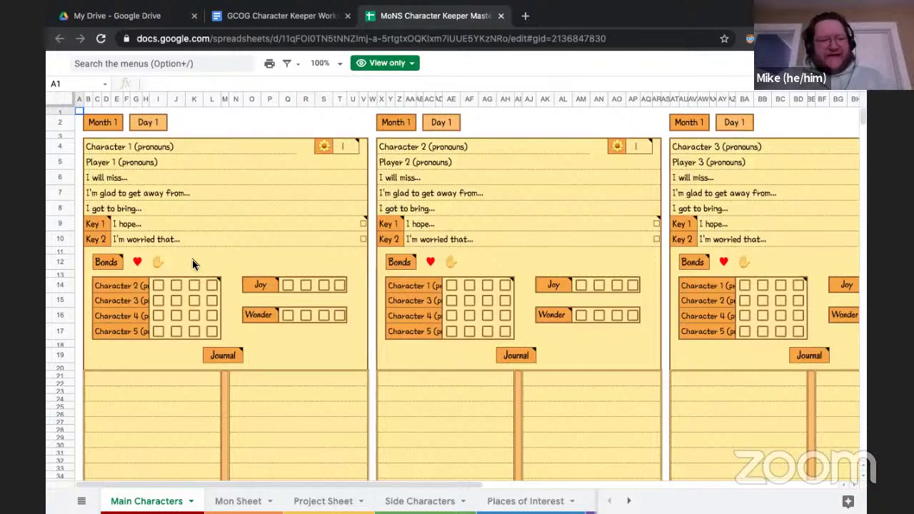
{"action": "mouse_move", "coordinate": [110, 262]}
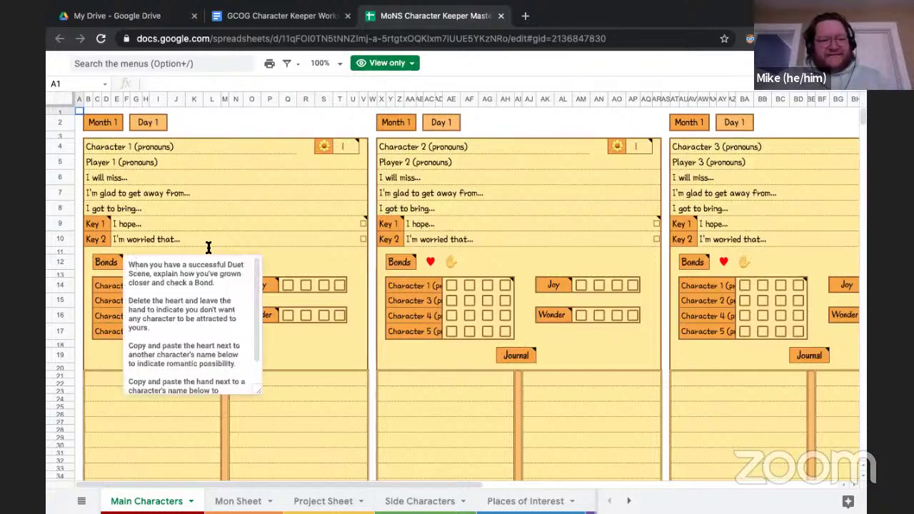
{"action": "left_click", "coordinate": [249, 242]}
{"action": "left_click", "coordinate": [158, 263]}
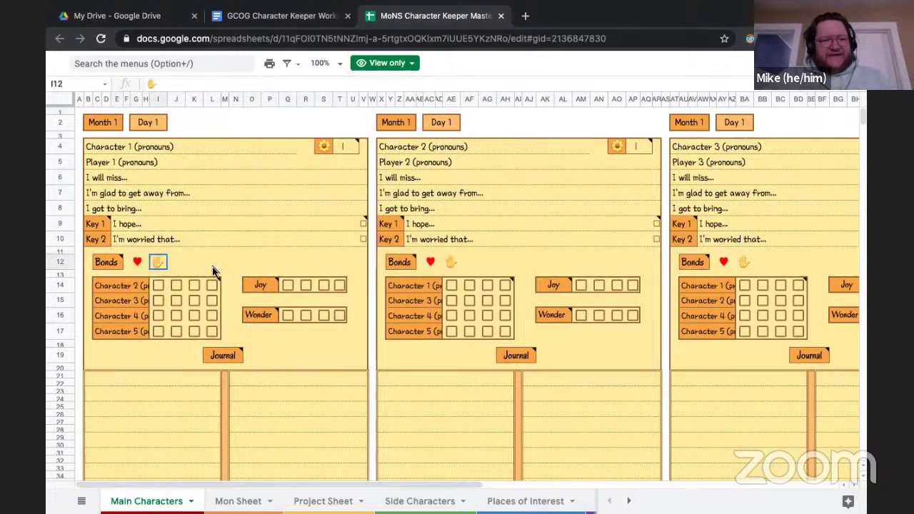
{"action": "mouse_move", "coordinate": [116, 264]}
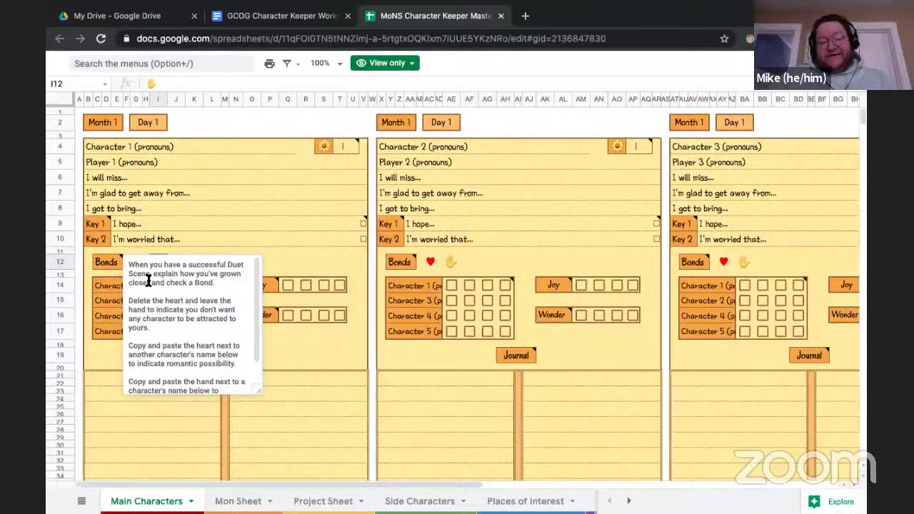
{"action": "scroll", "coordinate": [150, 286], "scroll_direction": "down", "scroll_amount": 1}
{"action": "scroll", "coordinate": [150, 286], "scroll_direction": "down", "scroll_amount": 2}
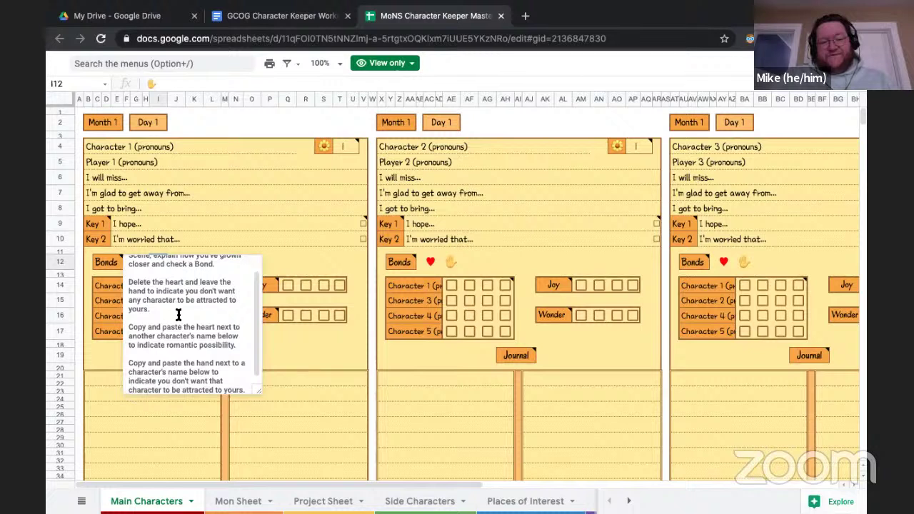
{"action": "scroll", "coordinate": [178, 315], "scroll_direction": "down", "scroll_amount": 1}
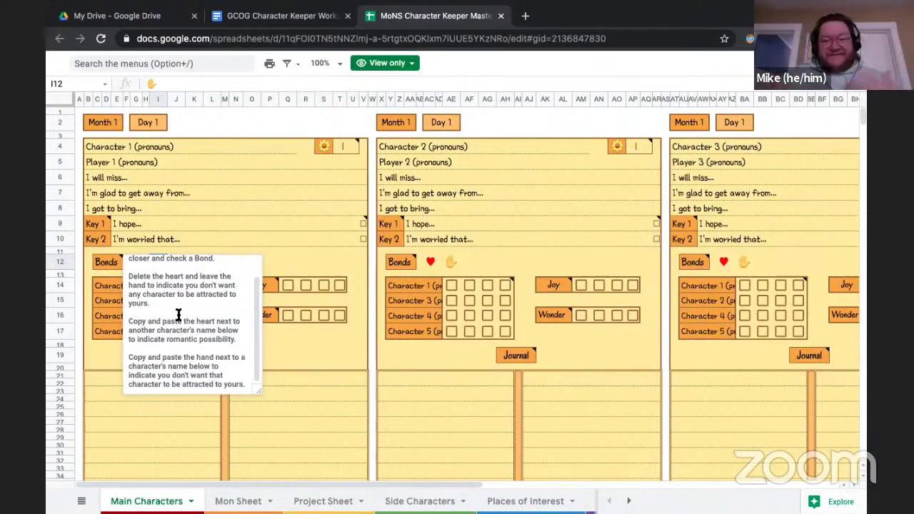
- Examine Character 1's heart and hand symbols and the Bonds checkboxes beside the other characters' names
{"action": "left_click", "coordinate": [293, 238]}
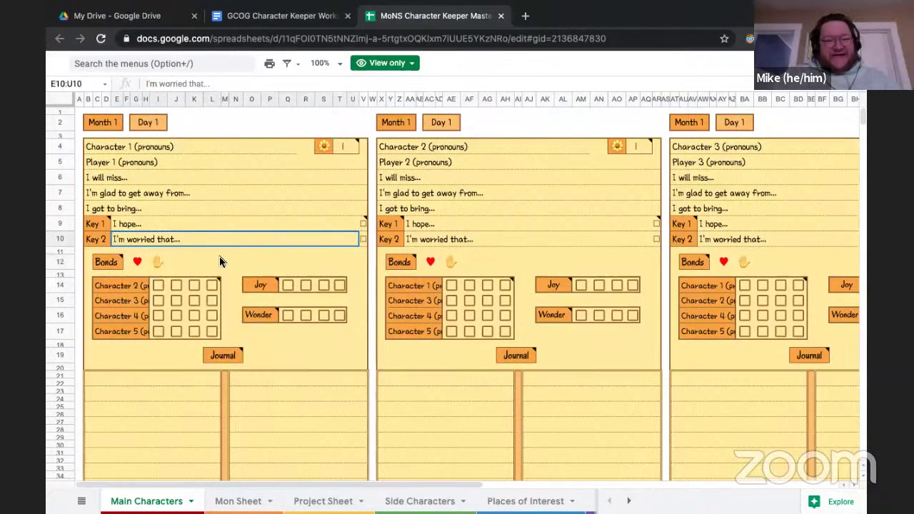
{"action": "left_click", "coordinate": [137, 262]}
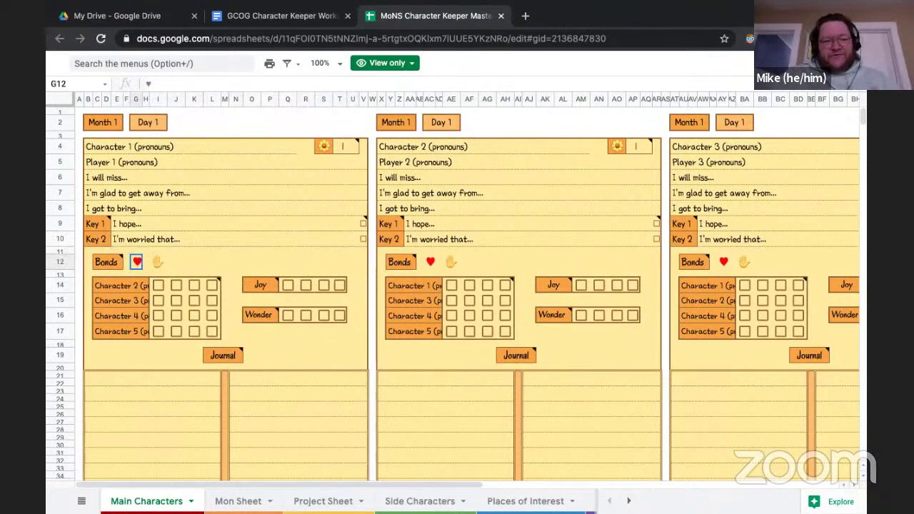
{"action": "left_click", "coordinate": [160, 263]}
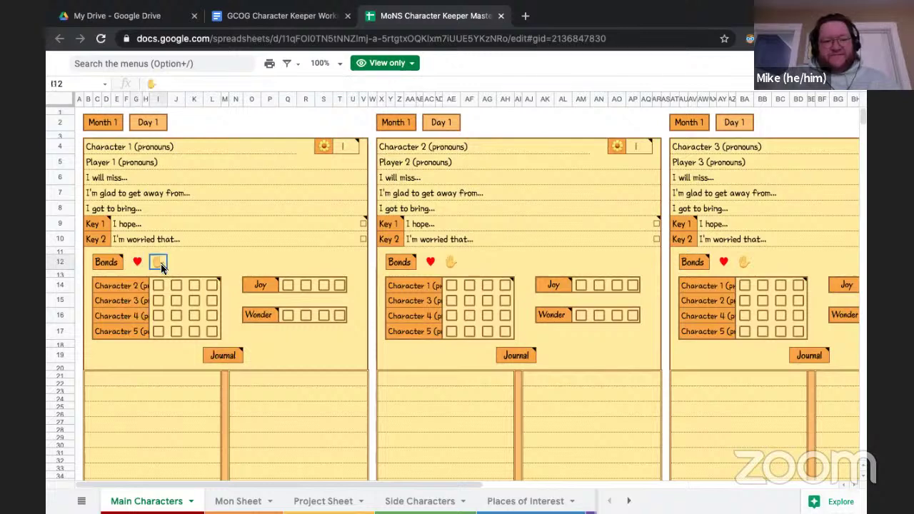
{"action": "left_click", "coordinate": [136, 262]}
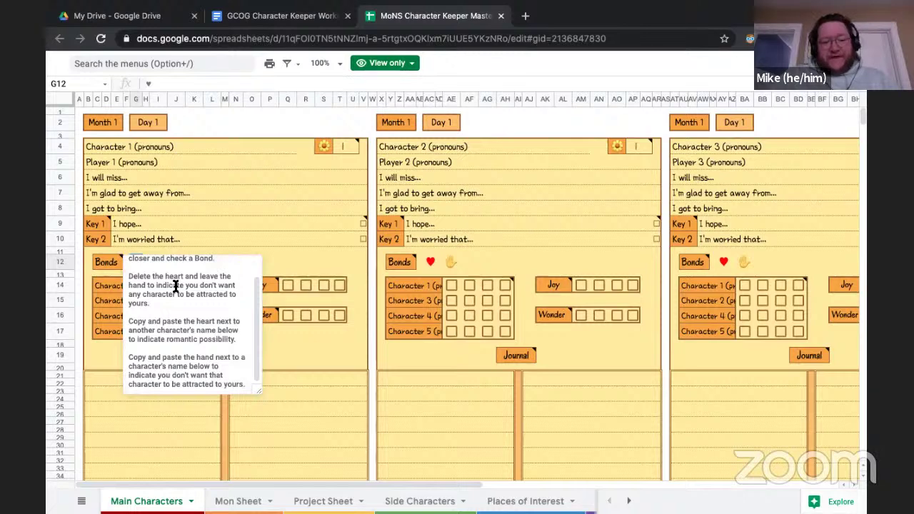
{"action": "left_click", "coordinate": [279, 245]}
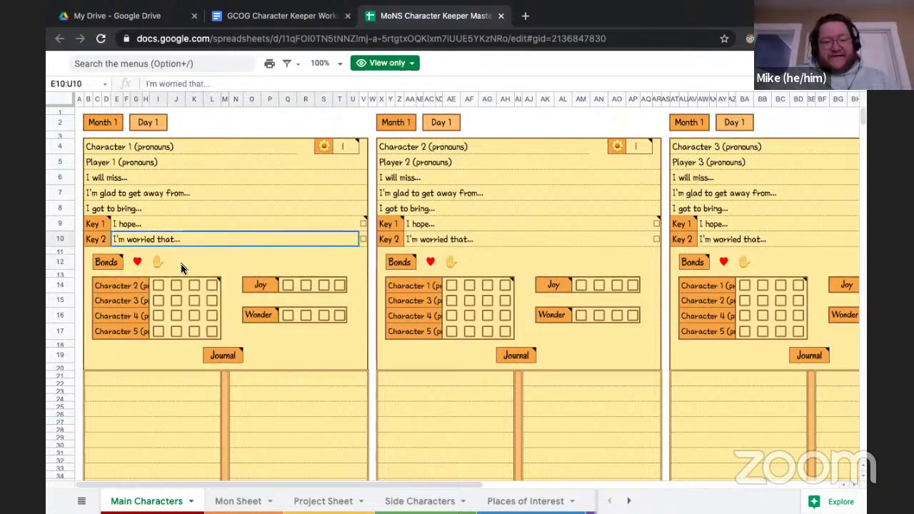
{"action": "left_click", "coordinate": [137, 263]}
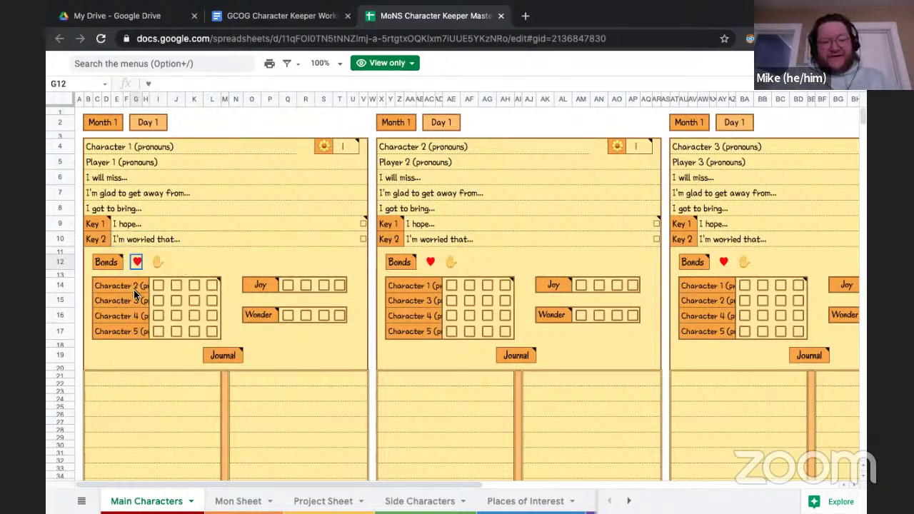
{"action": "left_click", "coordinate": [222, 283]}
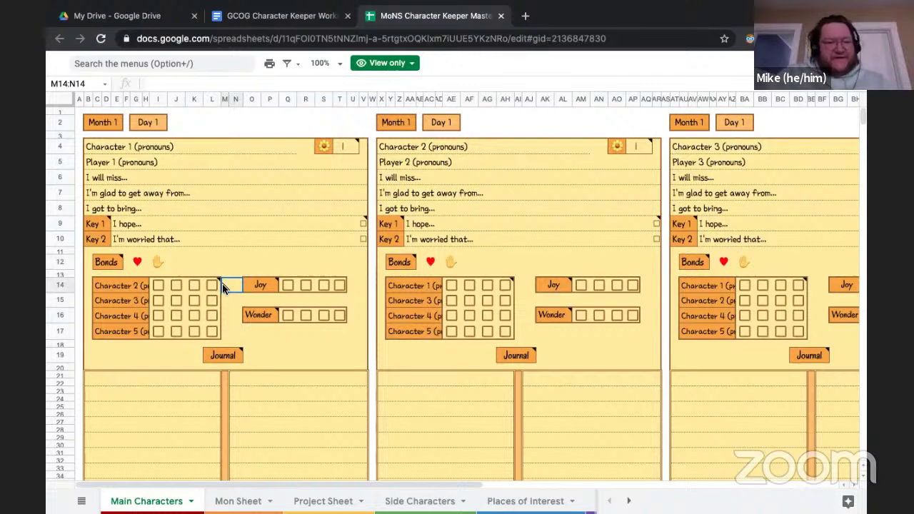
{"action": "scroll", "coordinate": [222, 283], "scroll_direction": "down", "scroll_amount": 1}
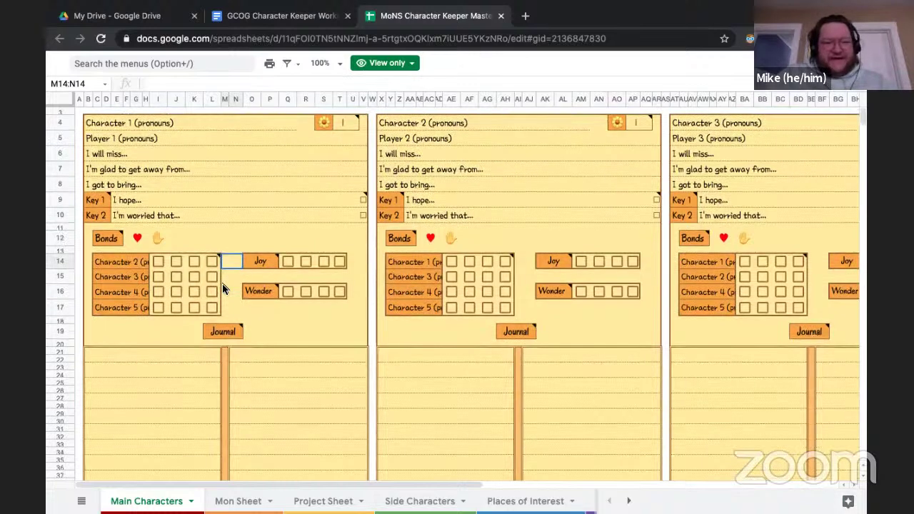
- Examine Character 1's flower symbol and read the note on its Flower Token counter
{"action": "left_click", "coordinate": [323, 124]}
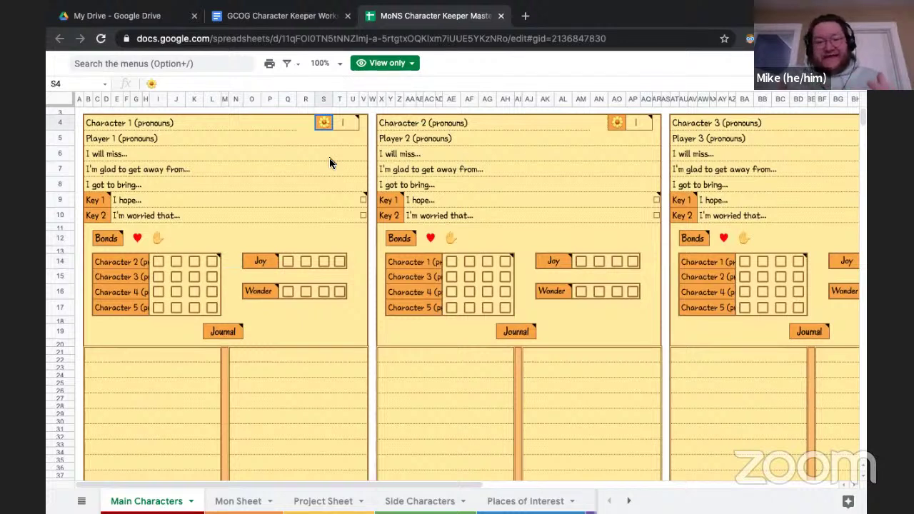
{"action": "left_click", "coordinate": [325, 140]}
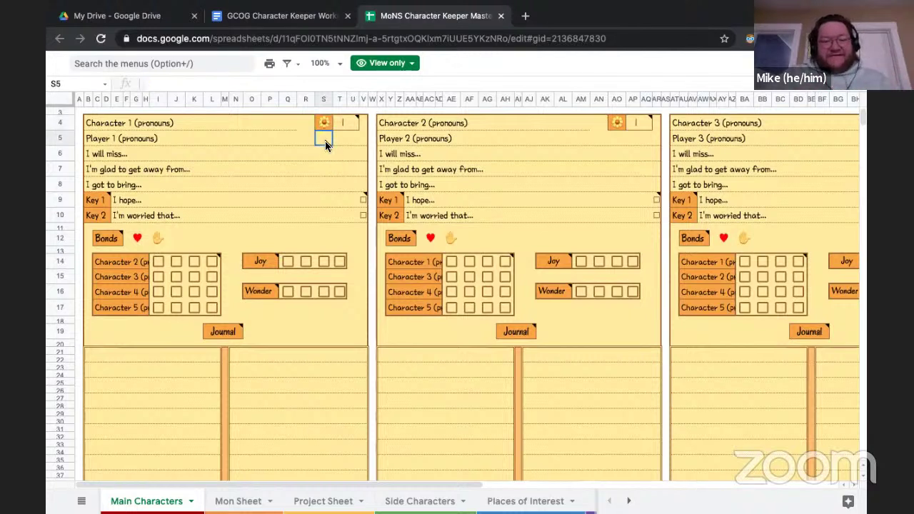
{"action": "left_click", "coordinate": [323, 125]}
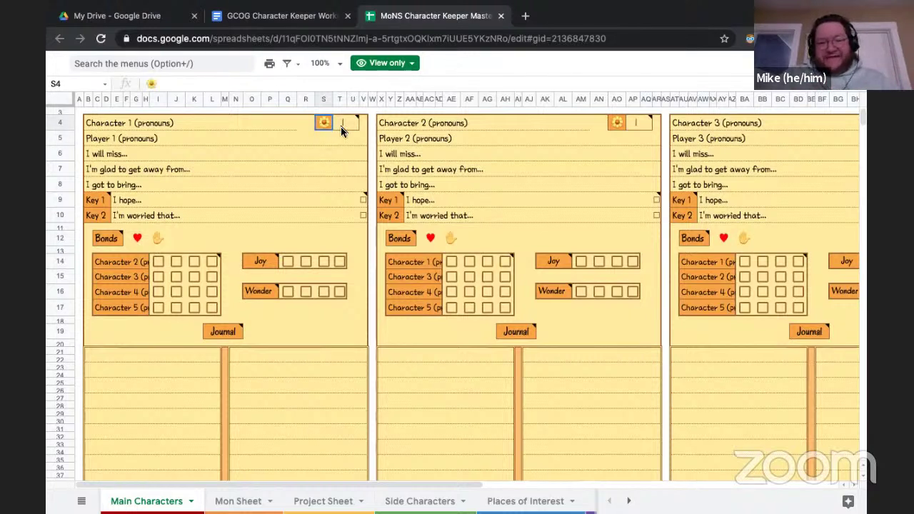
{"action": "mouse_move", "coordinate": [341, 126]}
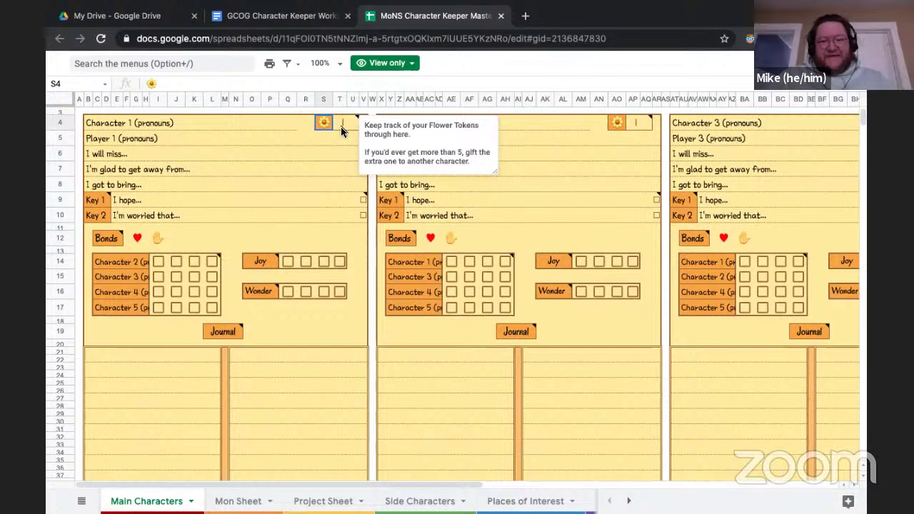
{"action": "left_click", "coordinate": [314, 200]}
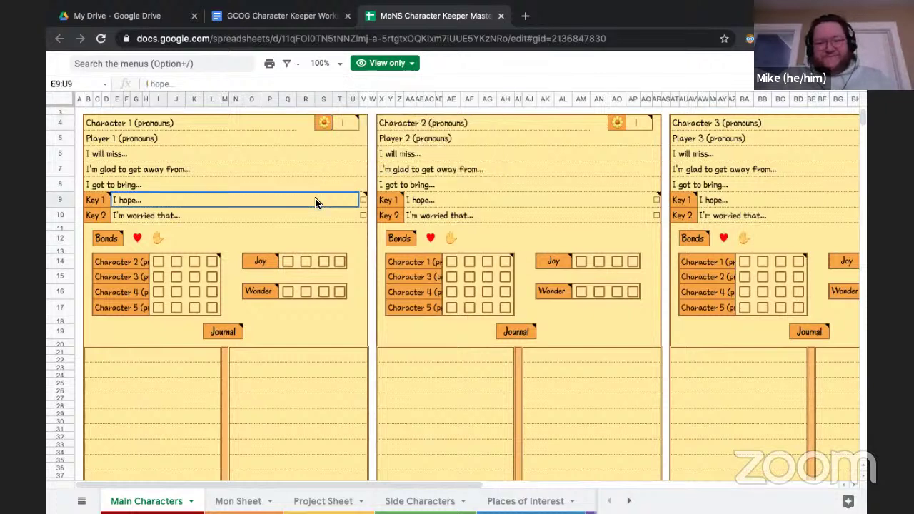
{"action": "scroll", "coordinate": [315, 199], "scroll_direction": "down", "scroll_amount": 1}
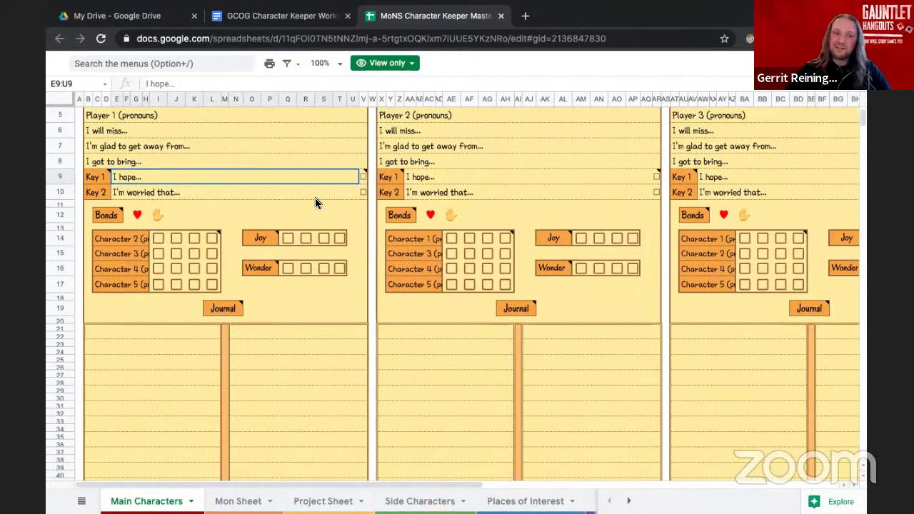
{"action": "scroll", "coordinate": [315, 199], "scroll_direction": "up", "scroll_amount": 1}
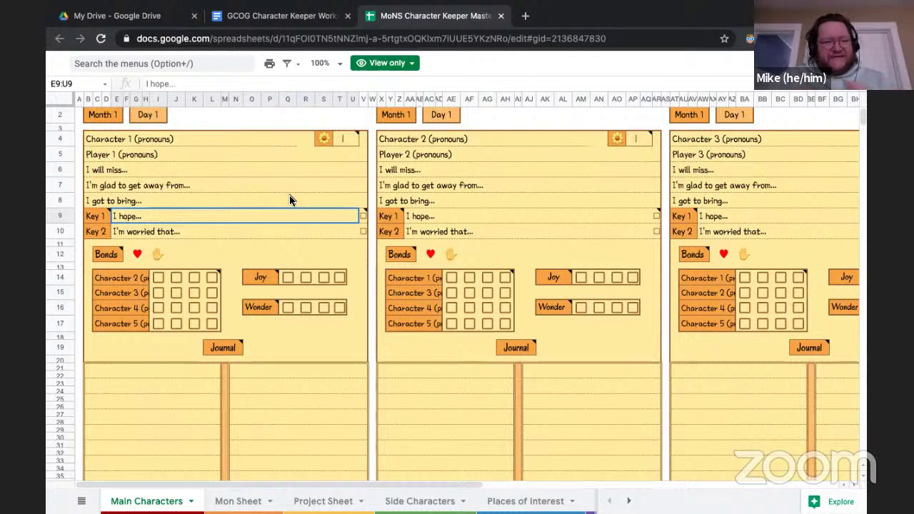
- Look over the Mon Sheet with Willy's description, the Project Sheet and the Side Characters sheet's cards
{"action": "left_click", "coordinate": [239, 496]}
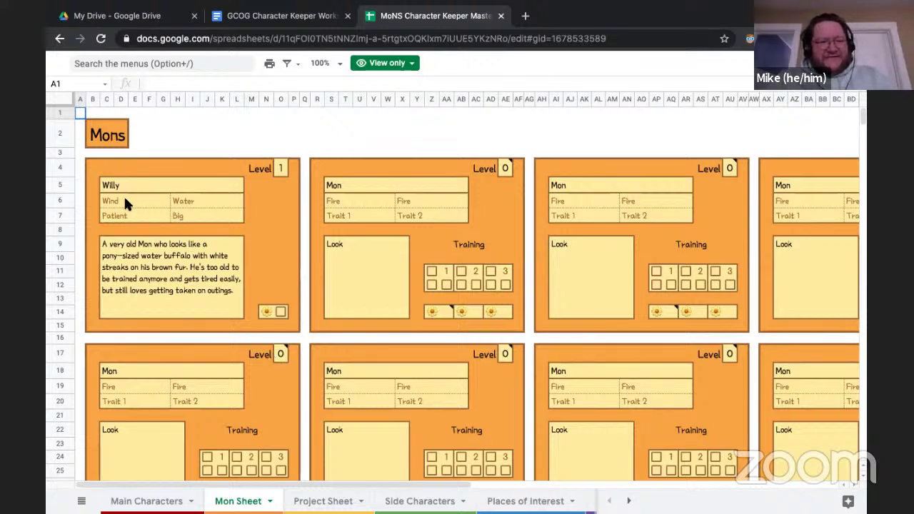
{"action": "left_click", "coordinate": [191, 285]}
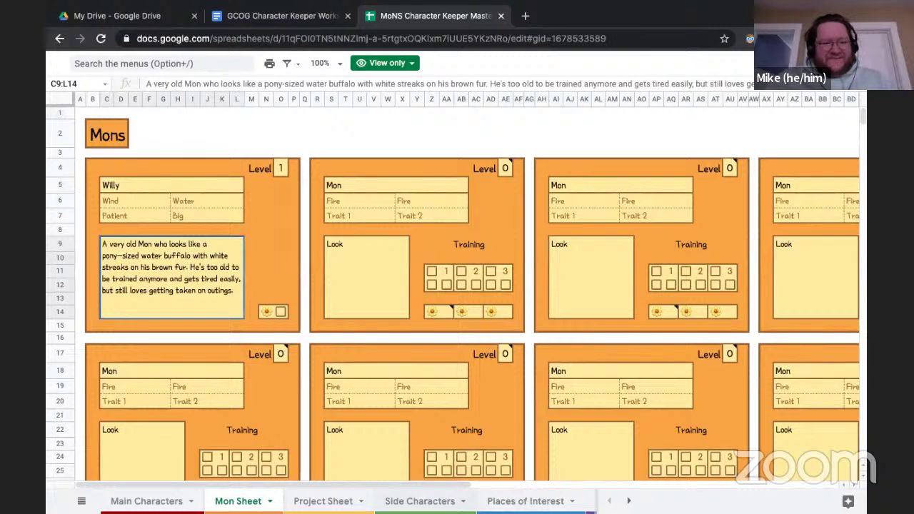
{"action": "left_click", "coordinate": [349, 501]}
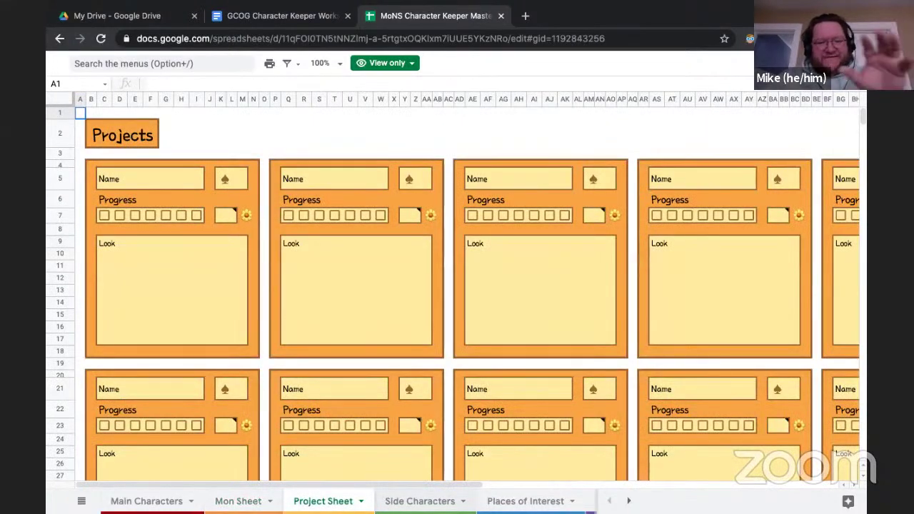
{"action": "left_click", "coordinate": [421, 502]}
{"action": "left_click", "coordinate": [419, 502]}
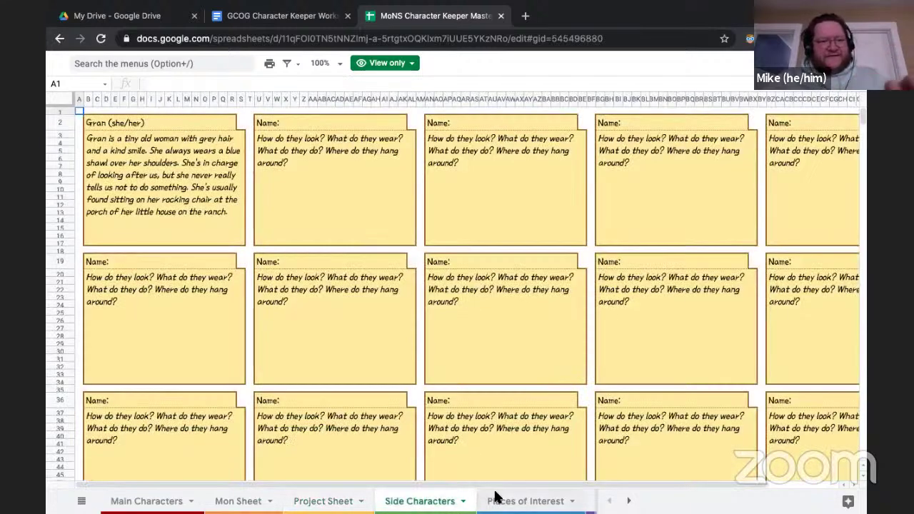
{"action": "left_click", "coordinate": [240, 262]}
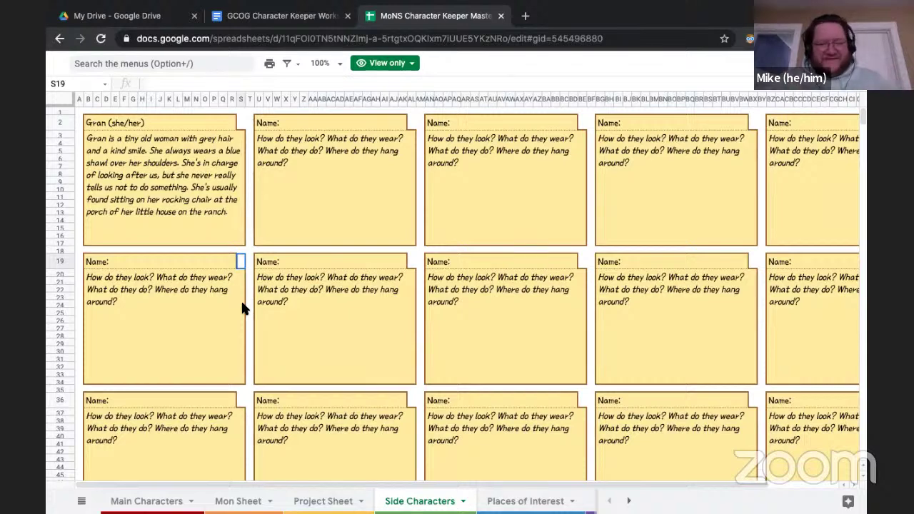
- Look over the Places of Interest, Calendar and Game Sheet pages, including the Duets rules and the Shapes and Elements tables
{"action": "left_click", "coordinate": [526, 500]}
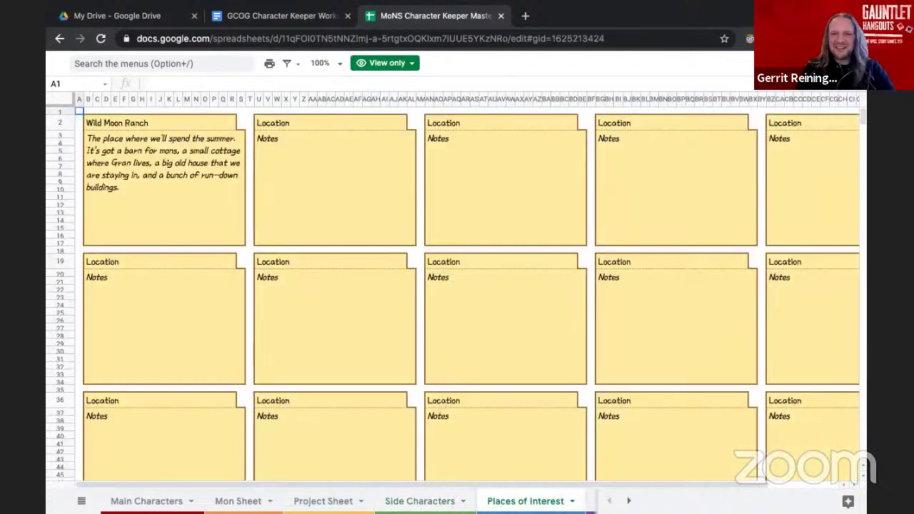
{"action": "left_click", "coordinate": [493, 501]}
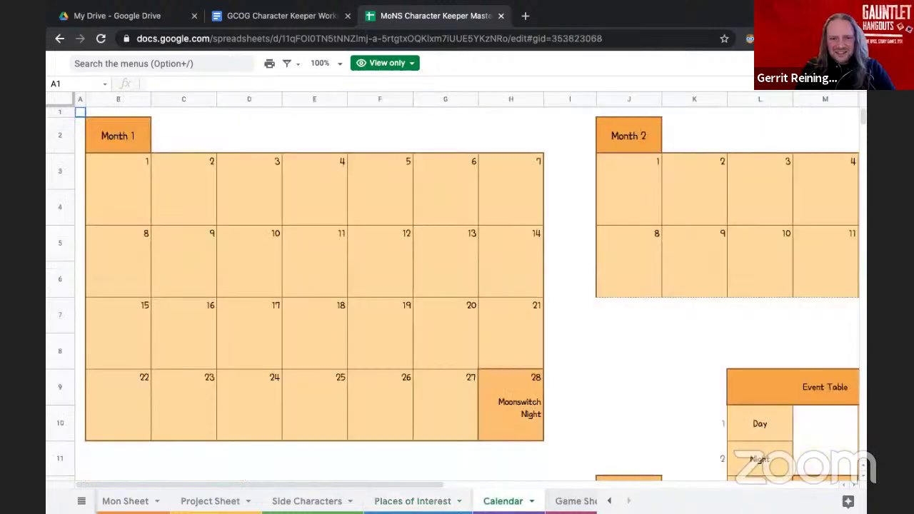
{"action": "left_click", "coordinate": [567, 501]}
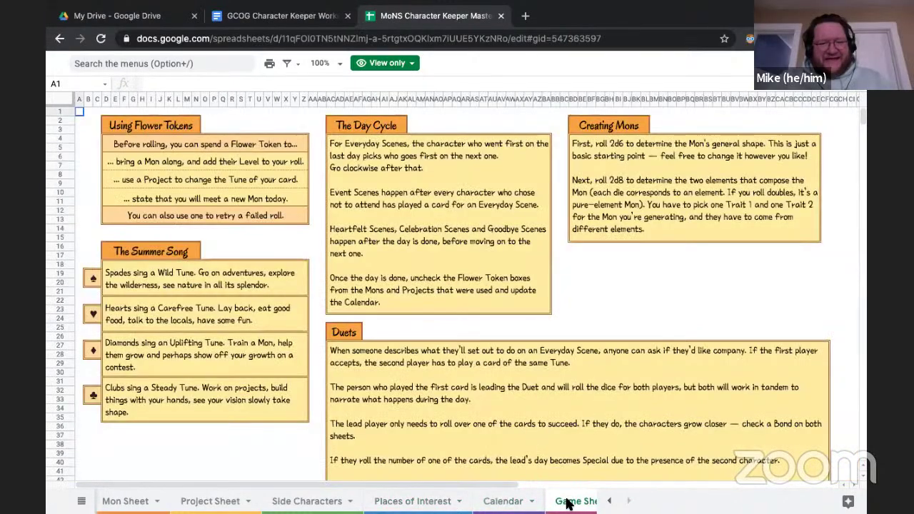
{"action": "left_click", "coordinate": [445, 351]}
{"action": "scroll", "coordinate": [444, 350], "scroll_direction": "right", "scroll_amount": 5}
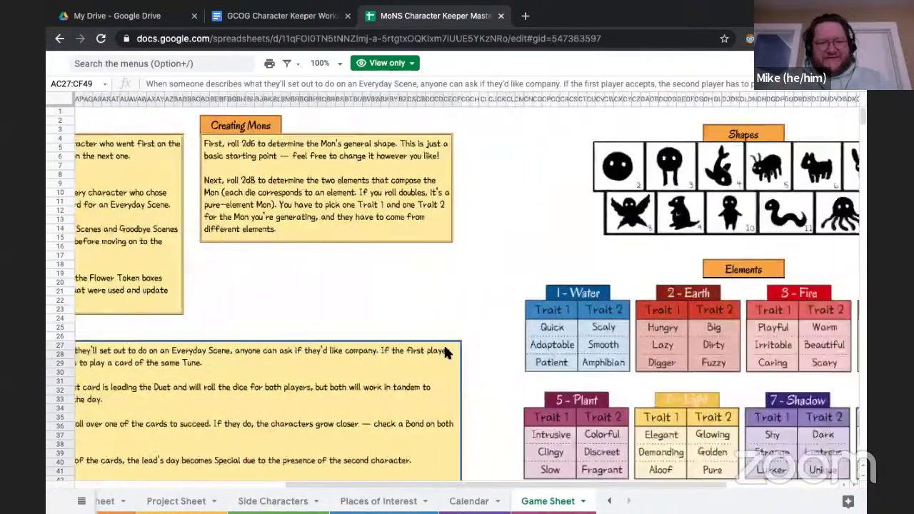
{"action": "scroll", "coordinate": [443, 343], "scroll_direction": "right", "scroll_amount": 1}
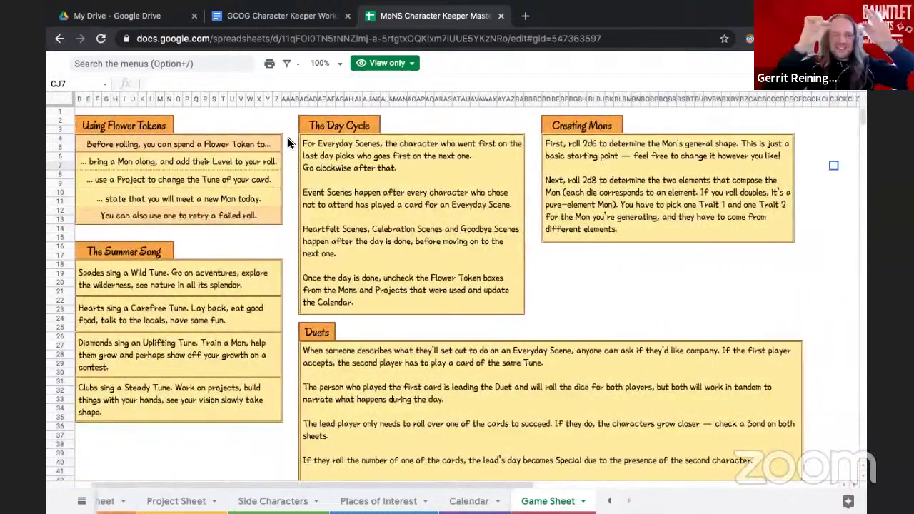
- Examine how the Game Sheet is built from narrow columns such as AC to AG, with The Day Cycle heading merged across several
{"action": "left_click", "coordinate": [306, 101]}
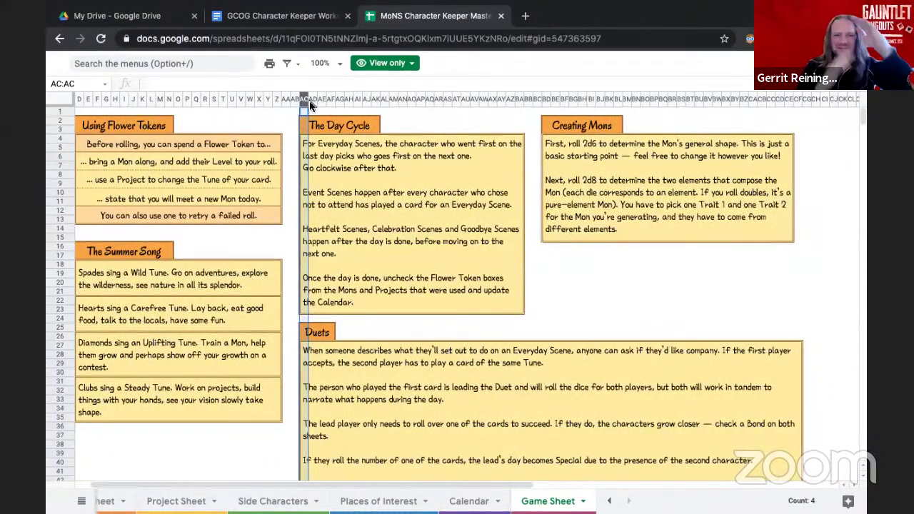
{"action": "left_click", "coordinate": [315, 101]}
{"action": "left_click", "coordinate": [322, 100]}
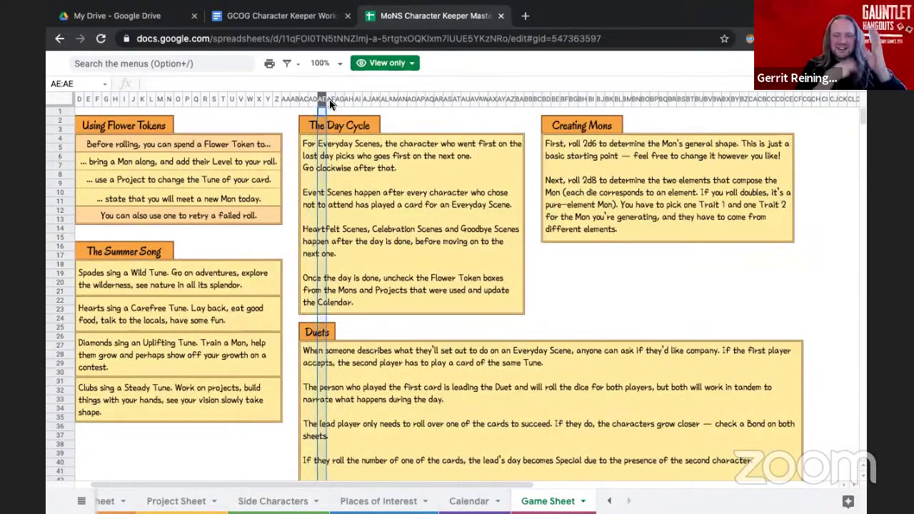
{"action": "left_click", "coordinate": [330, 100]}
{"action": "left_click", "coordinate": [340, 101]}
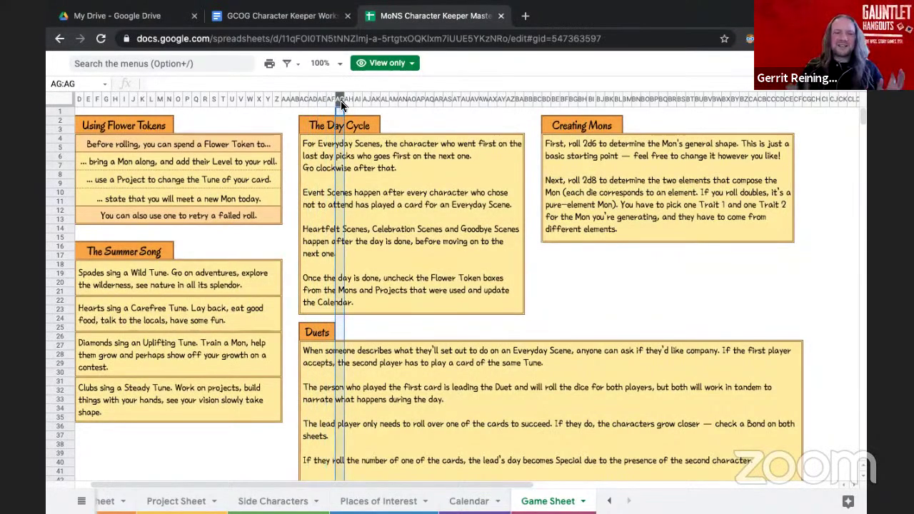
{"action": "scroll", "coordinate": [450, 192], "scroll_direction": "right", "scroll_amount": 1}
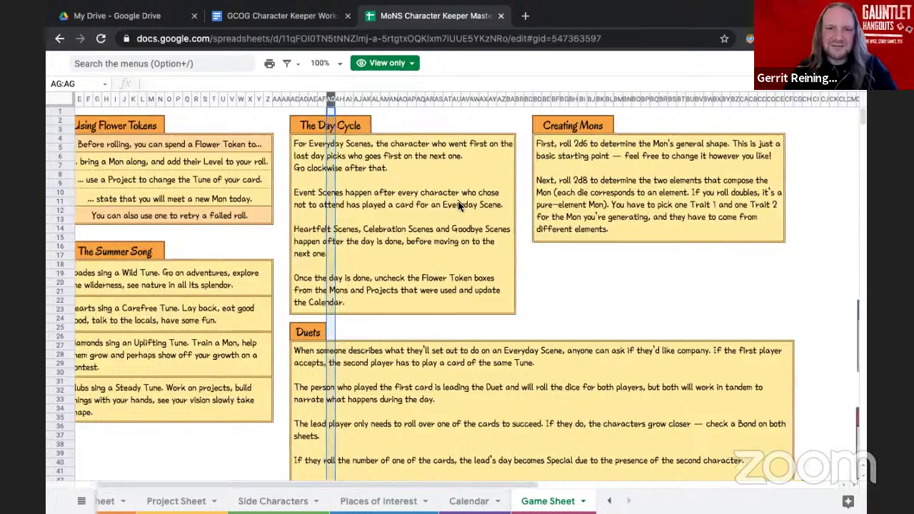
{"action": "scroll", "coordinate": [482, 184], "scroll_direction": "right", "scroll_amount": 5}
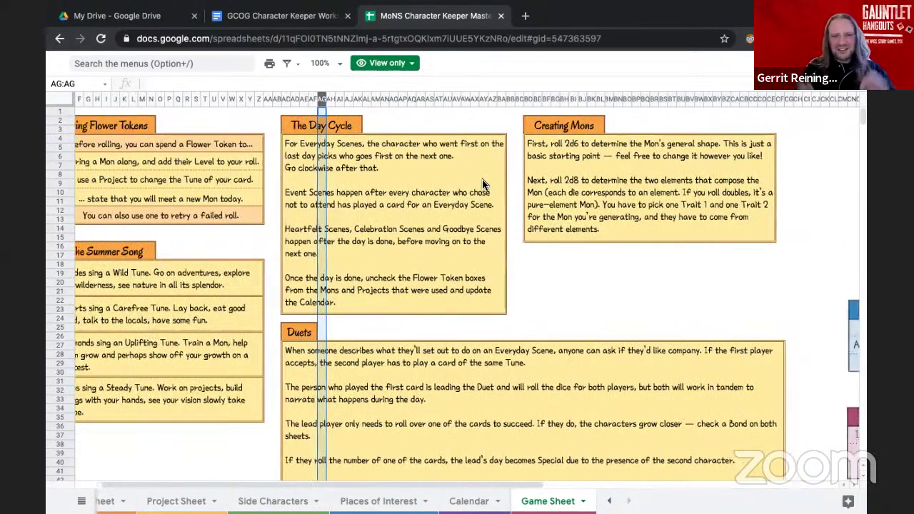
{"action": "scroll", "coordinate": [483, 184], "scroll_direction": "right", "scroll_amount": 1}
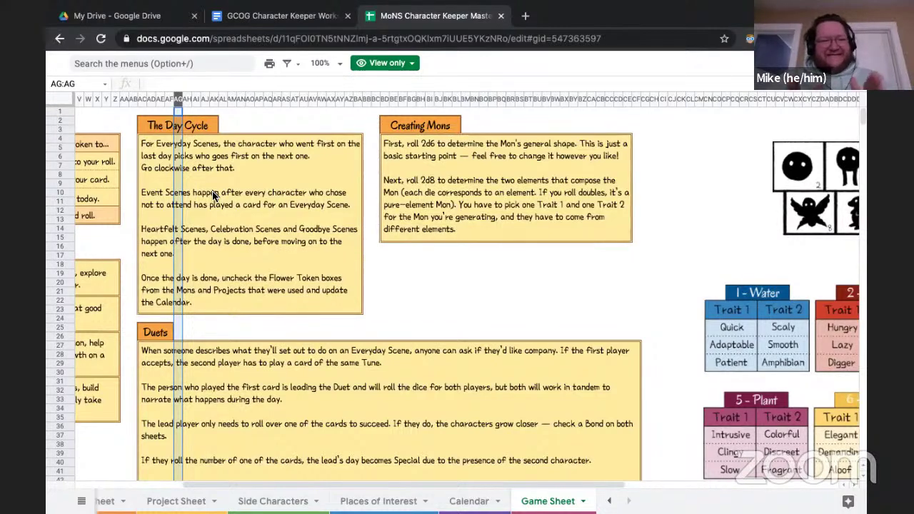
{"action": "left_click", "coordinate": [157, 139]}
{"action": "left_click", "coordinate": [152, 131]}
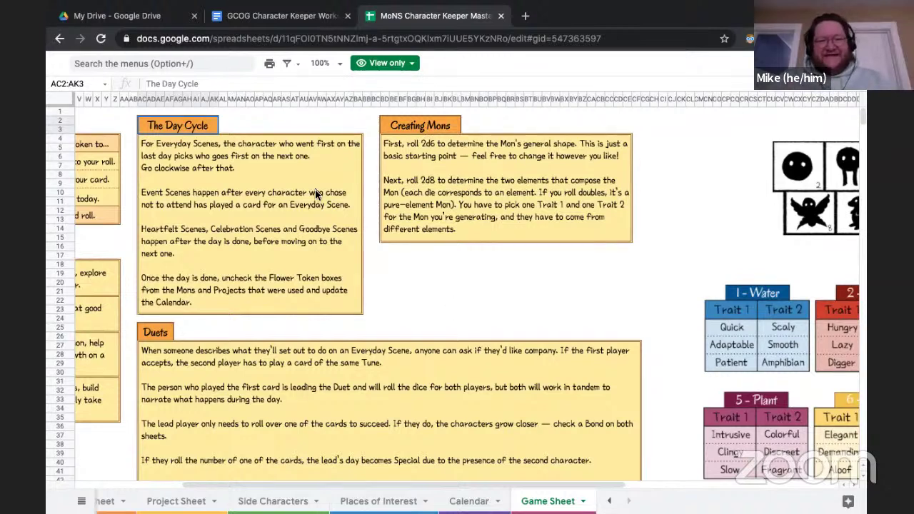
{"action": "scroll", "coordinate": [192, 184], "scroll_direction": "left", "scroll_amount": 5}
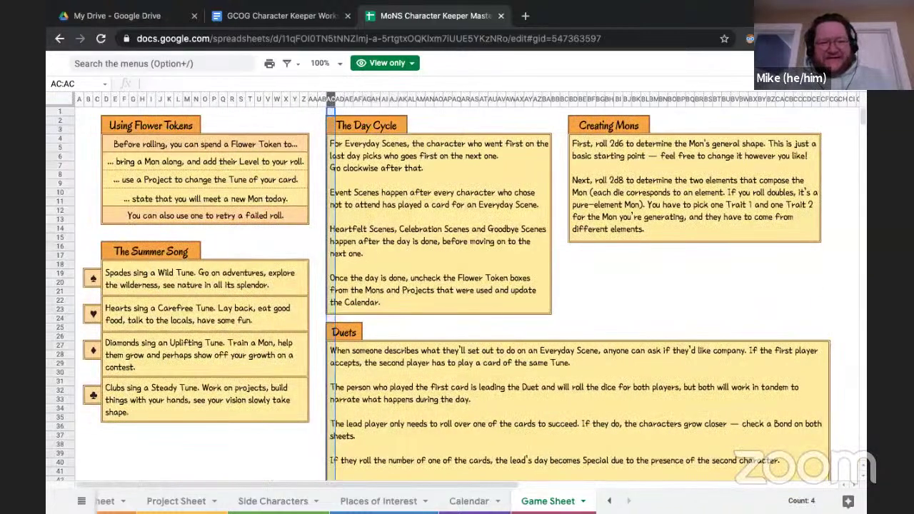
{"action": "left_click", "coordinate": [402, 112]}
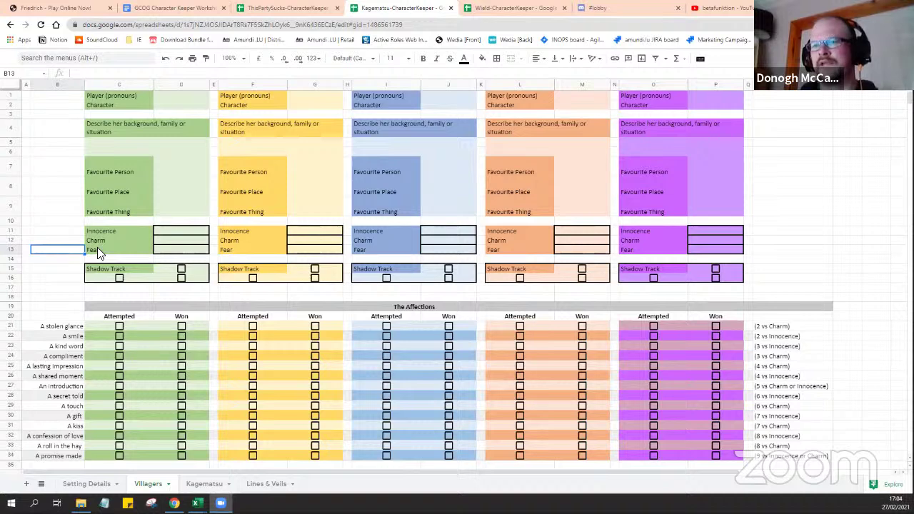
- In the green villager's Affections, mark A compliment as attempted and won, and A lasting impression and A shared moment as won
{"action": "scroll", "coordinate": [97, 247], "scroll_direction": "down", "scroll_amount": 3}
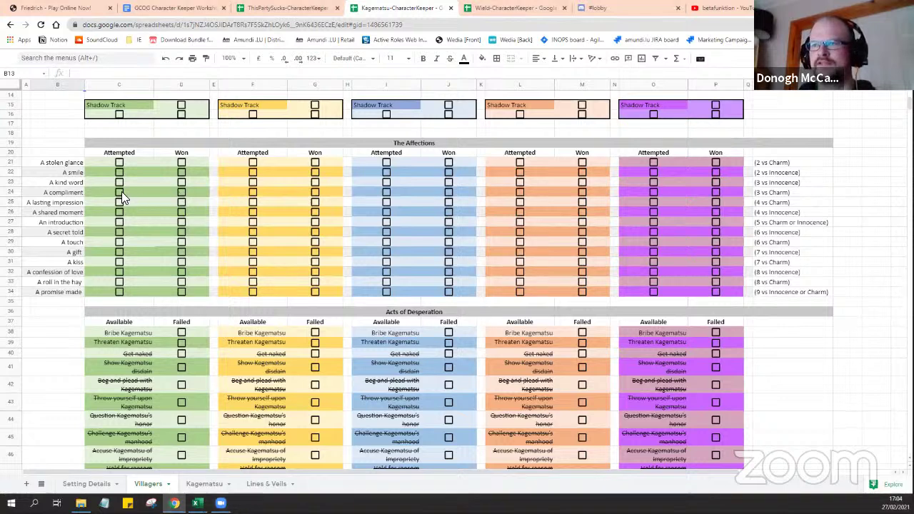
{"action": "left_click", "coordinate": [181, 194]}
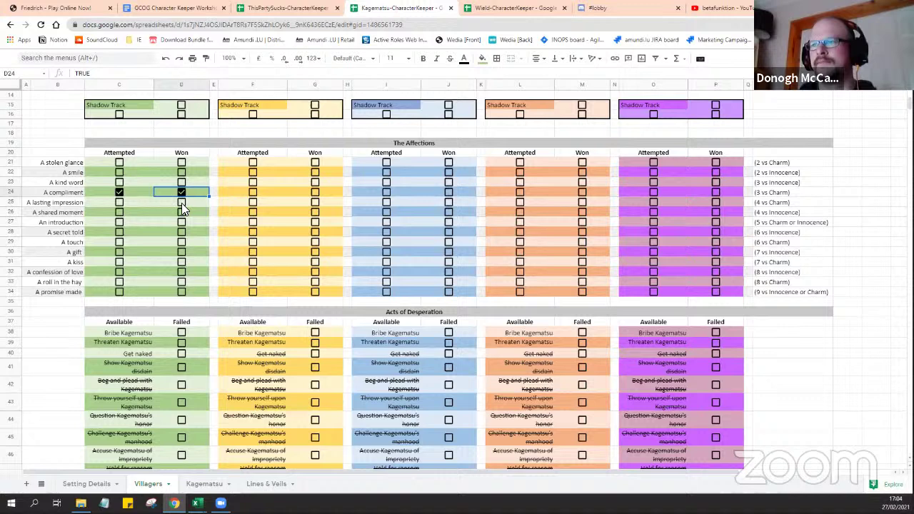
{"action": "left_click", "coordinate": [182, 203]}
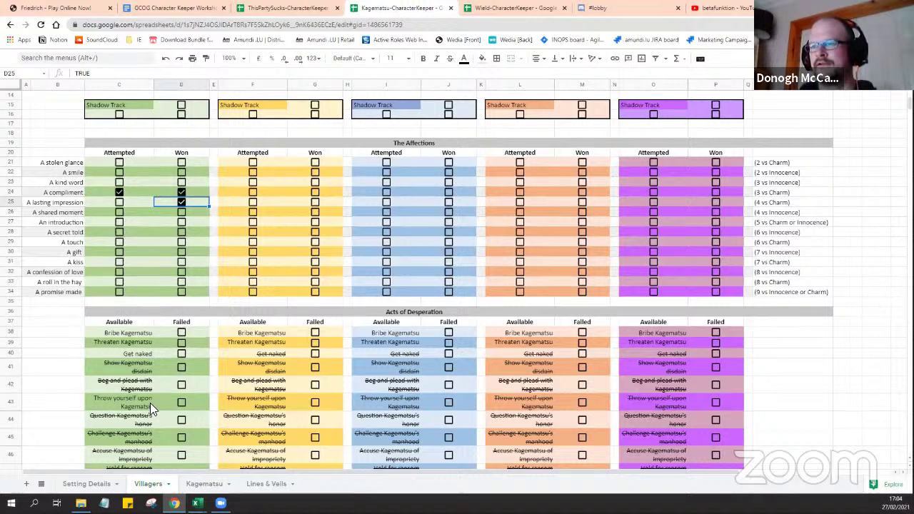
{"action": "scroll", "coordinate": [150, 402], "scroll_direction": "down", "scroll_amount": 2}
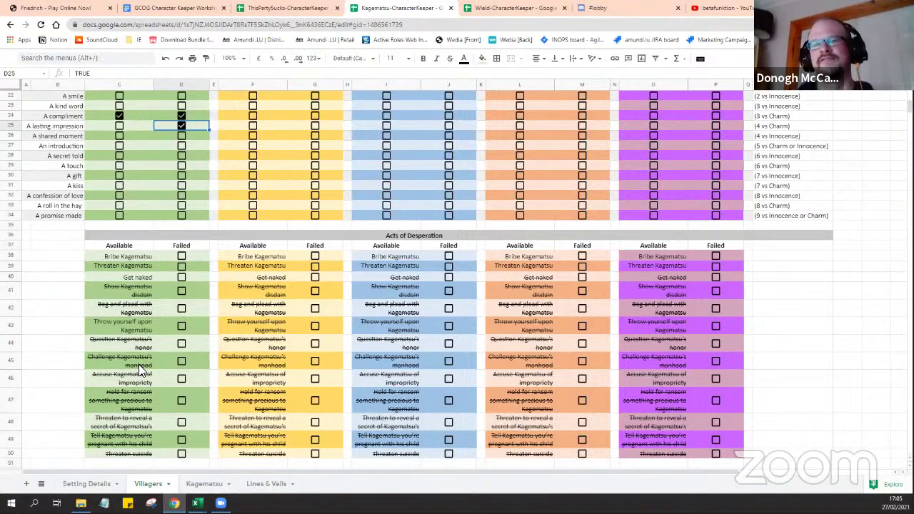
{"action": "left_click", "coordinate": [181, 139]}
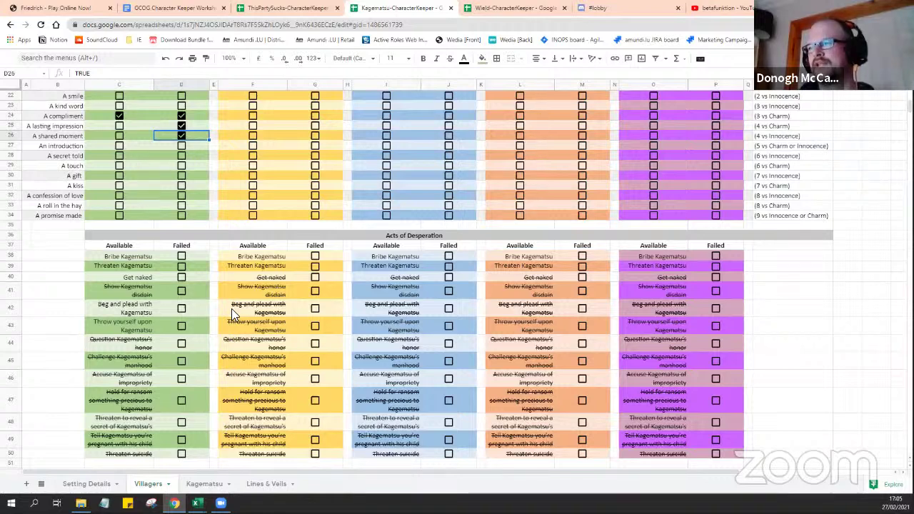
- Look over the Kagematsu sheet's Townswomen table and compare it with the Villagers sheet's stats, Affections and Acts of Desperation
{"action": "scroll", "coordinate": [231, 308], "scroll_direction": "up", "scroll_amount": 5}
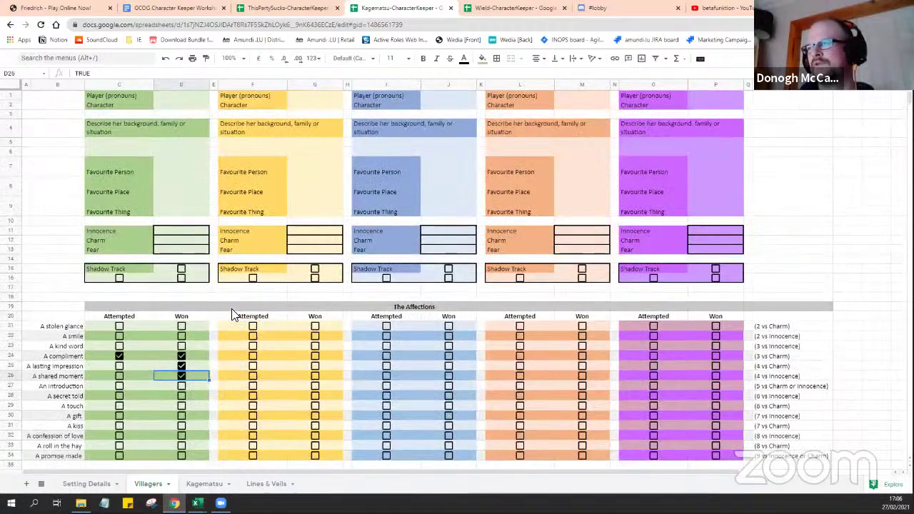
{"action": "left_click", "coordinate": [210, 485]}
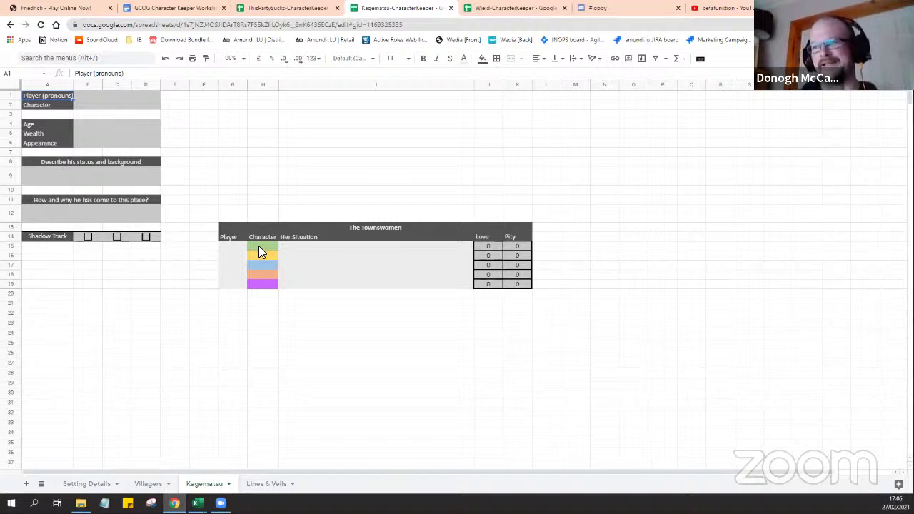
{"action": "left_click", "coordinate": [147, 484]}
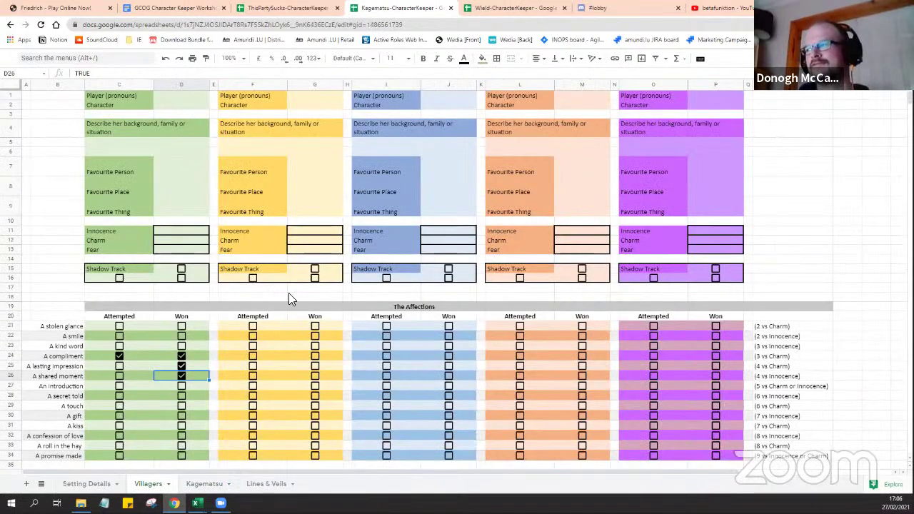
{"action": "scroll", "coordinate": [227, 297], "scroll_direction": "down", "scroll_amount": 6}
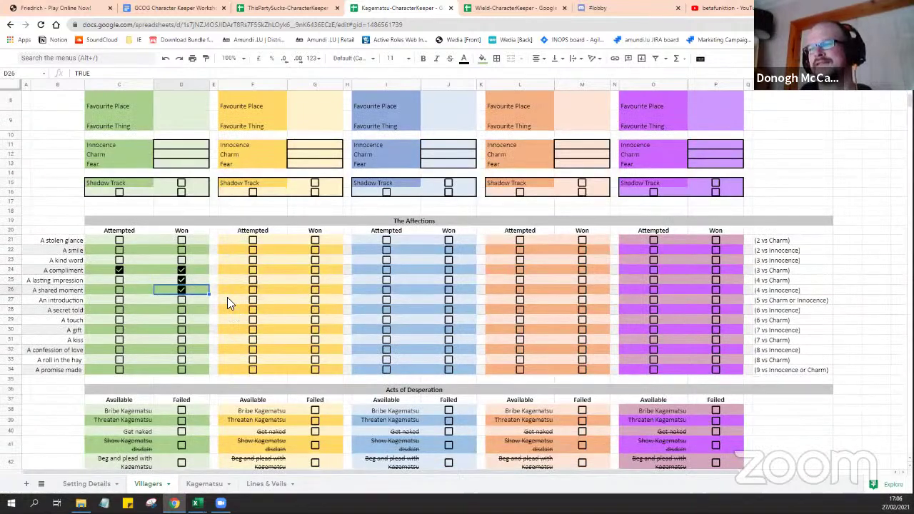
{"action": "scroll", "coordinate": [212, 269], "scroll_direction": "up", "scroll_amount": 6}
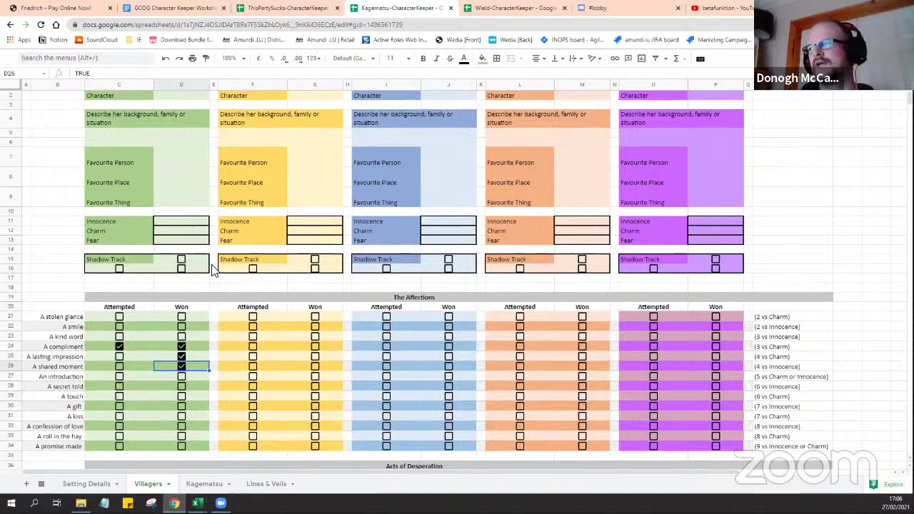
{"action": "scroll", "coordinate": [212, 270], "scroll_direction": "up", "scroll_amount": 1}
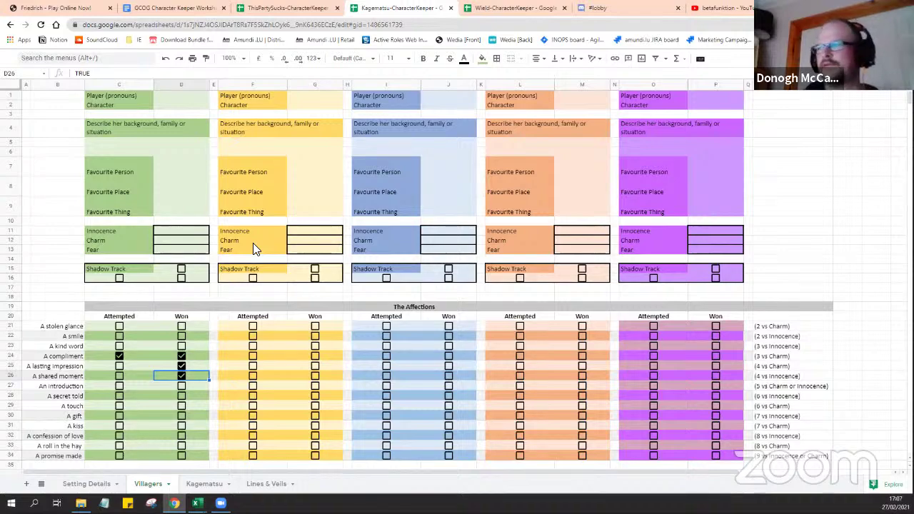
{"action": "scroll", "coordinate": [250, 306], "scroll_direction": "down", "scroll_amount": 3}
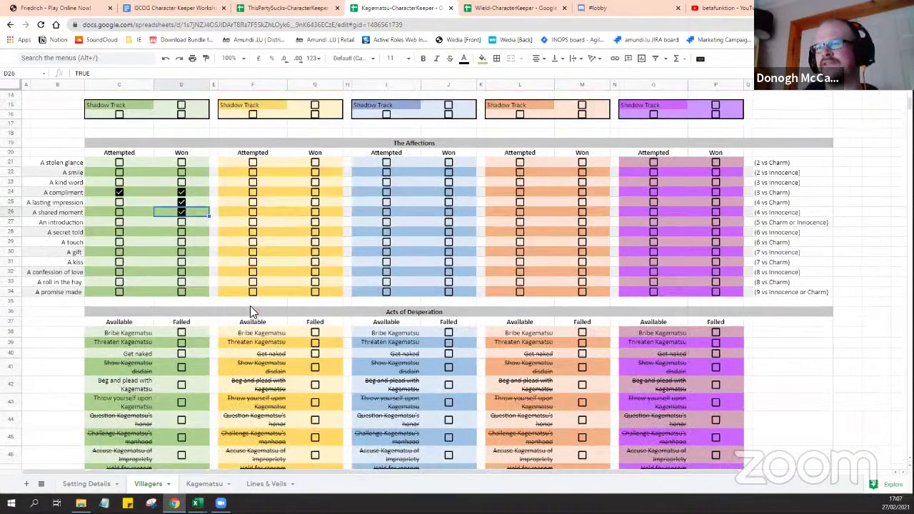
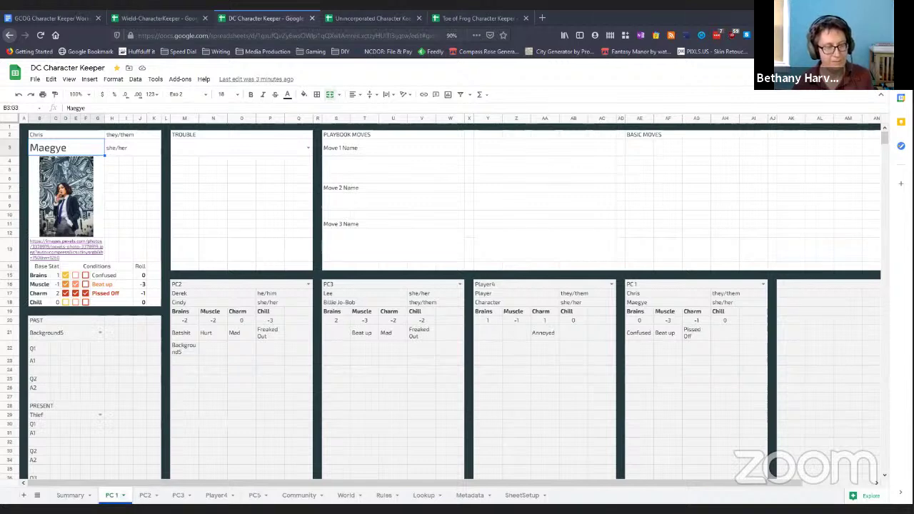
- Look through the PC2, PC3 and Summary sheets of the DC Character Keeper
{"action": "key", "text": "ctrl+shift+Page_Down"}
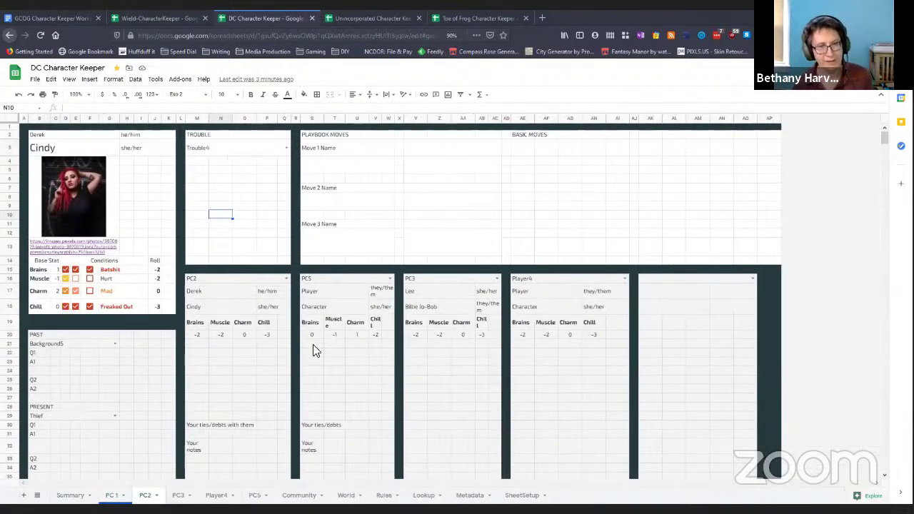
{"action": "key", "text": "ctrl+shift+Page_Down"}
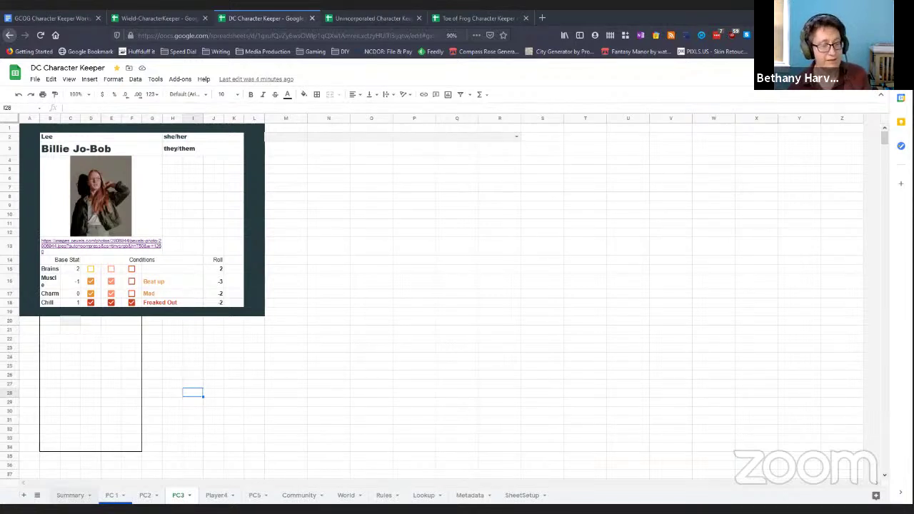
{"action": "left_click", "coordinate": [70, 495]}
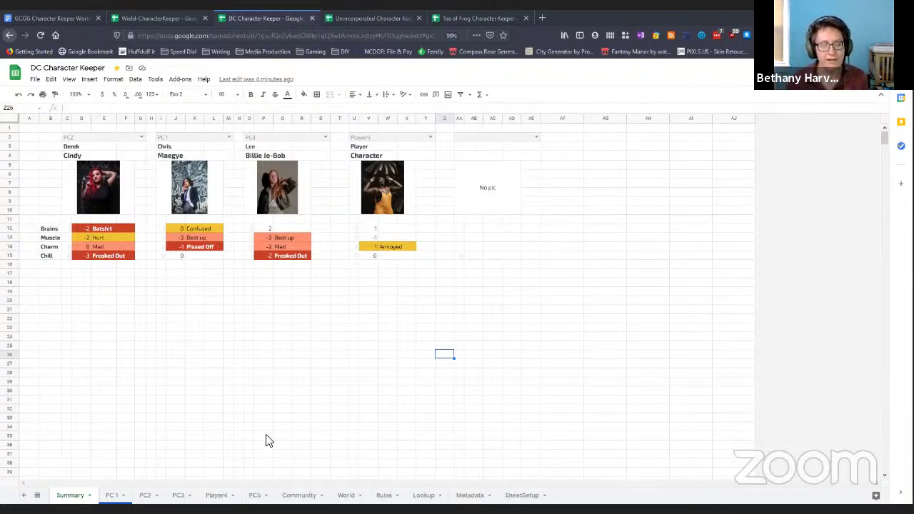
- Examine the lookup formulas behind PC2's Brains and Muscle values in cells C12, D12 and D13 of the Summary sheet
{"action": "left_click", "coordinate": [106, 226]}
{"action": "left_click", "coordinate": [80, 235]}
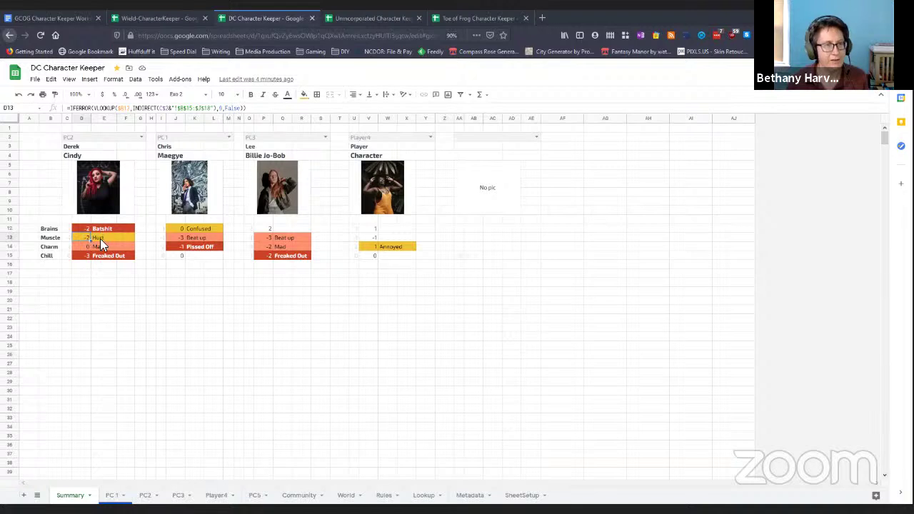
{"action": "left_click", "coordinate": [104, 274]}
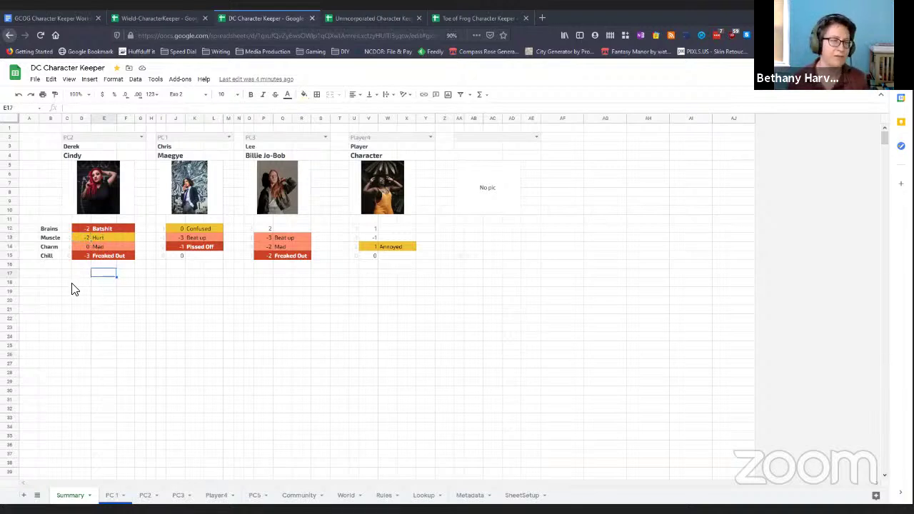
{"action": "left_click", "coordinate": [84, 266]}
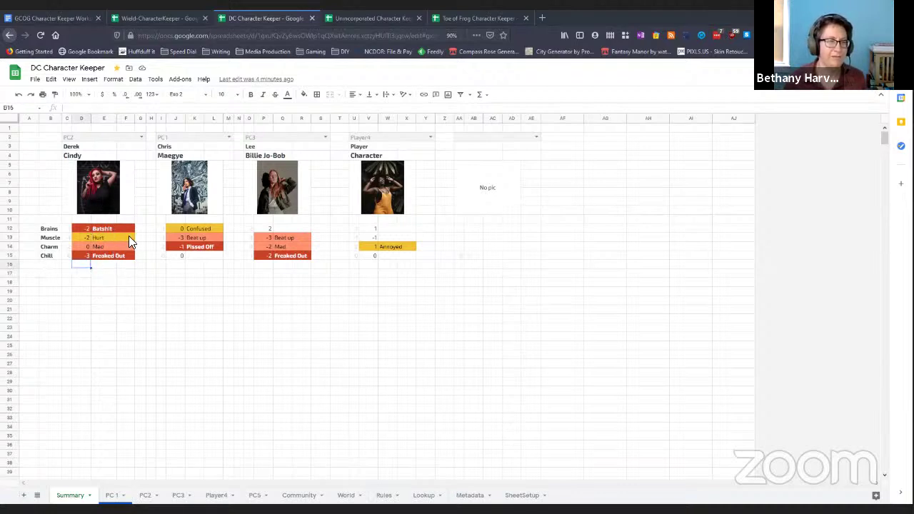
{"action": "left_click", "coordinate": [102, 265]}
{"action": "left_click", "coordinate": [84, 274]}
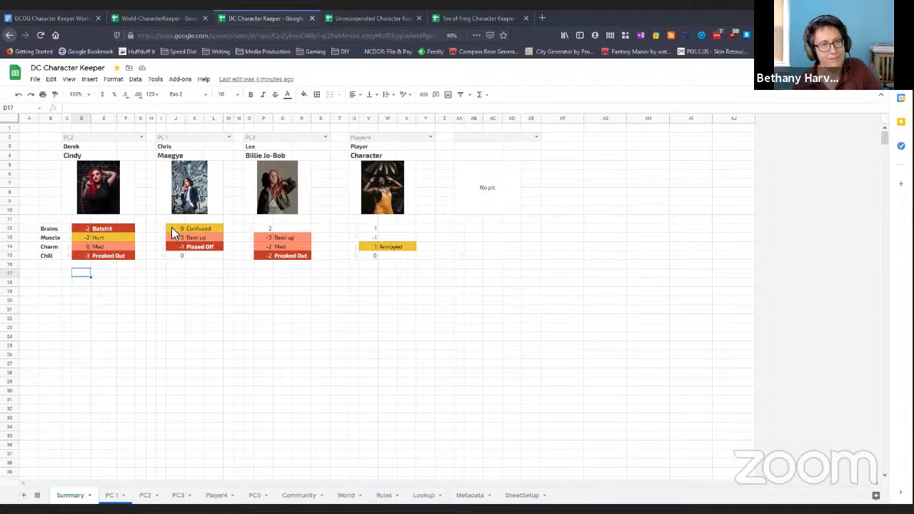
{"action": "left_click", "coordinate": [68, 227]}
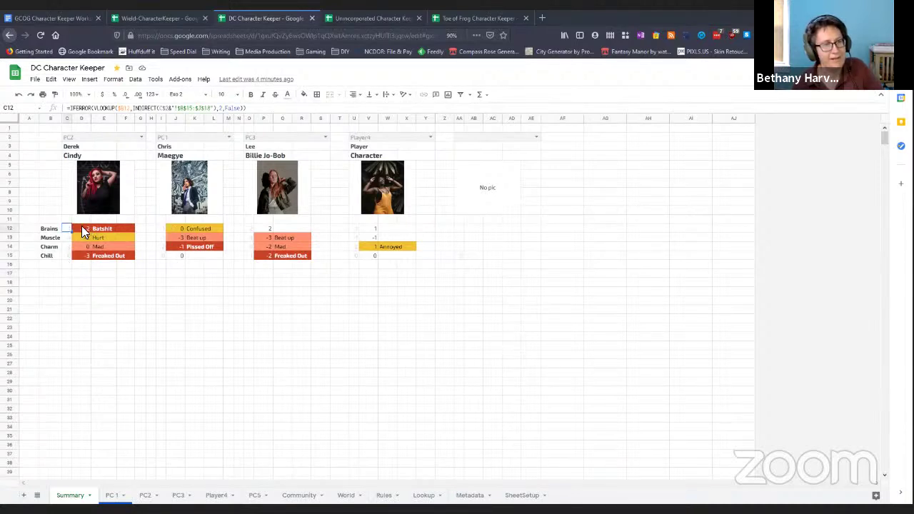
{"action": "left_click", "coordinate": [81, 227]}
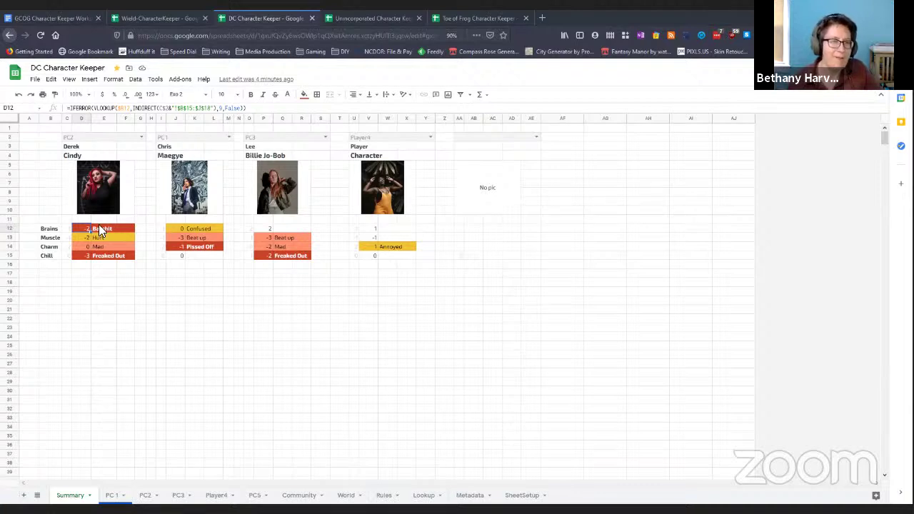
{"action": "left_click", "coordinate": [79, 278]}
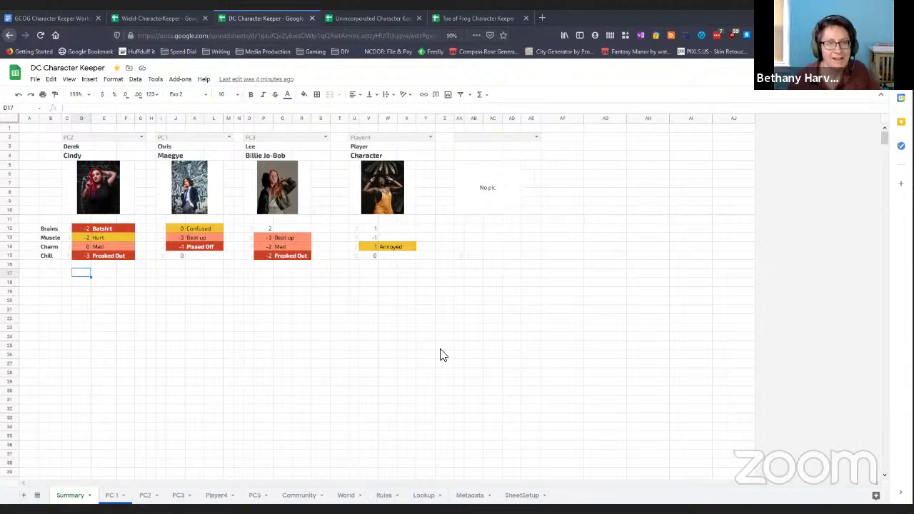
{"action": "left_click", "coordinate": [441, 380]}
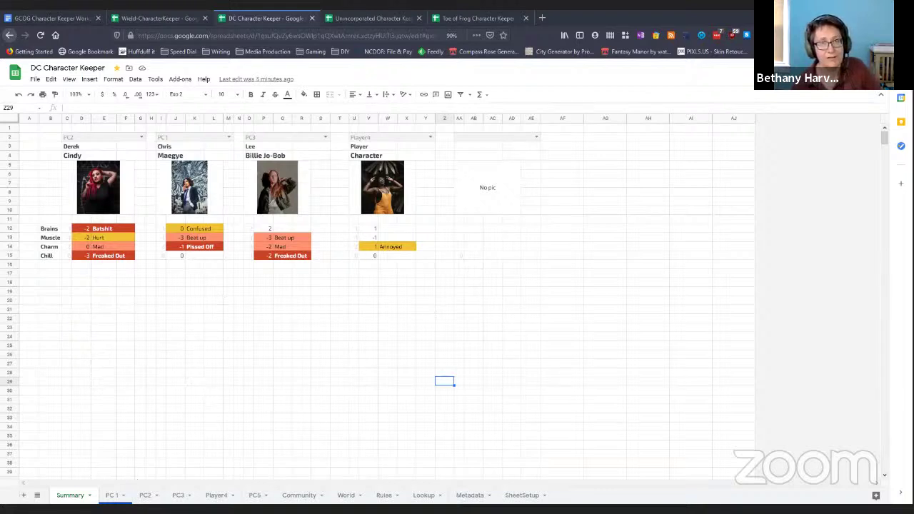
- Examine the PC 1 sheet's layout, including its blocks showing the other characters' stats and conditions
{"action": "left_click", "coordinate": [107, 495]}
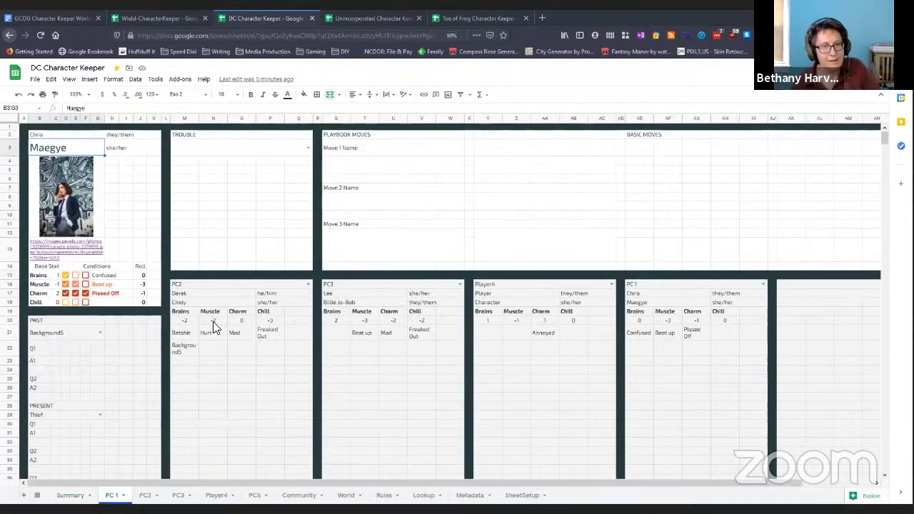
{"action": "left_click", "coordinate": [215, 349]}
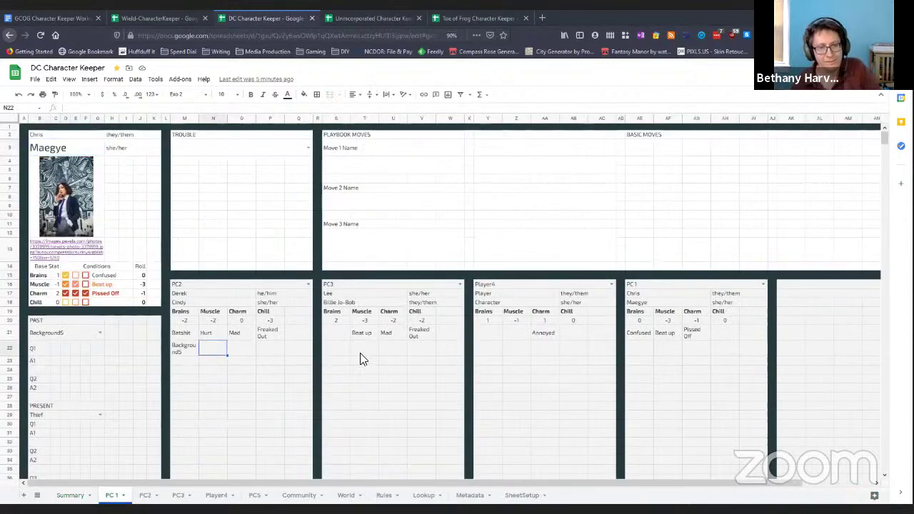
{"action": "left_click", "coordinate": [192, 286]}
{"action": "left_click", "coordinate": [187, 423]}
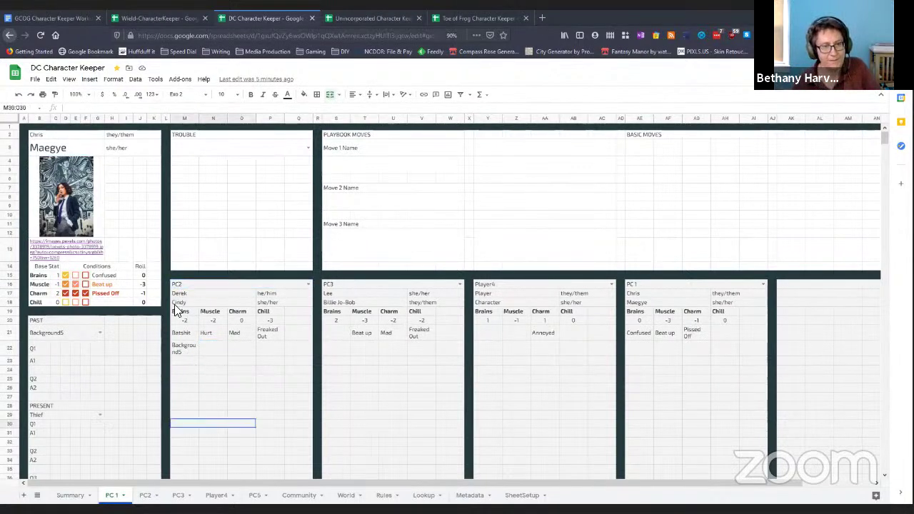
{"action": "left_click_drag", "start_coordinate": [176, 289], "coordinate": [740, 427]}
{"action": "left_click", "coordinate": [285, 391]}
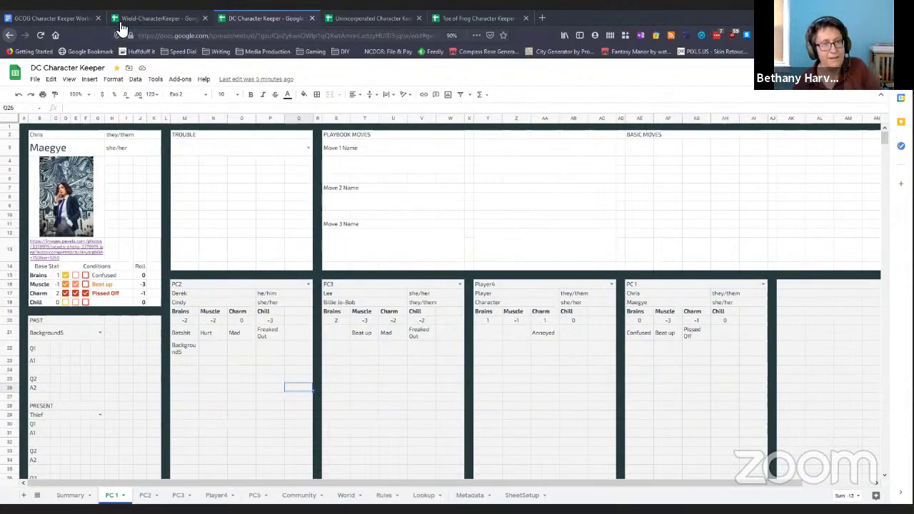
{"action": "left_click", "coordinate": [203, 161]}
{"action": "left_click", "coordinate": [115, 162]}
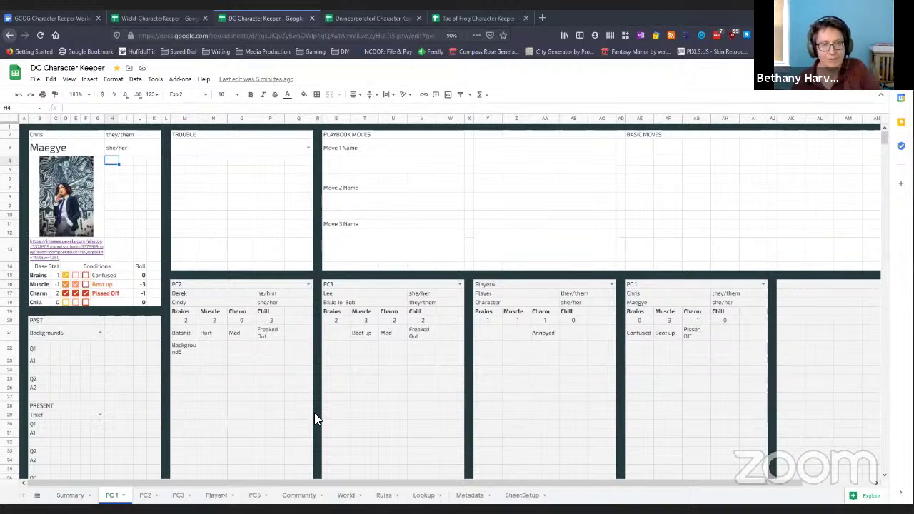
- Switch the PC 1 sheet's PC2 character block to PC3 and inspect the formula and empty cells below its conditions
{"action": "left_click", "coordinate": [308, 284]}
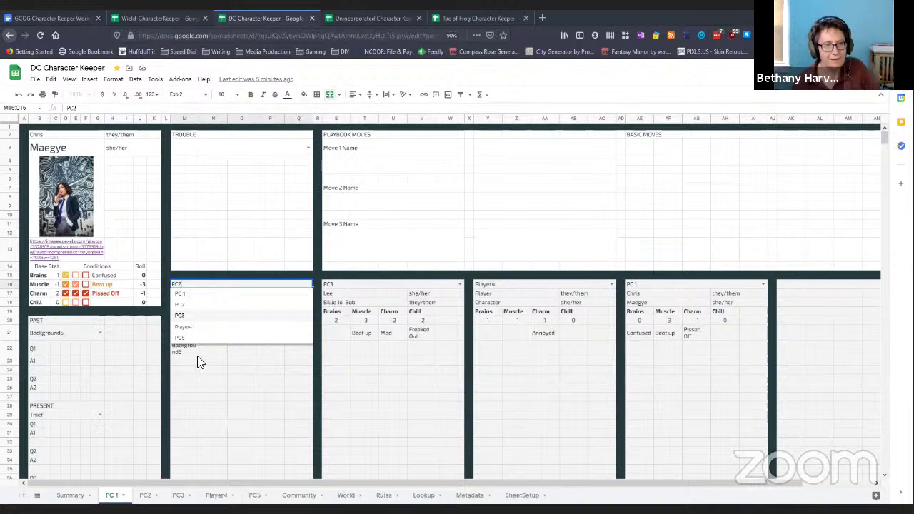
{"action": "left_click", "coordinate": [192, 315]}
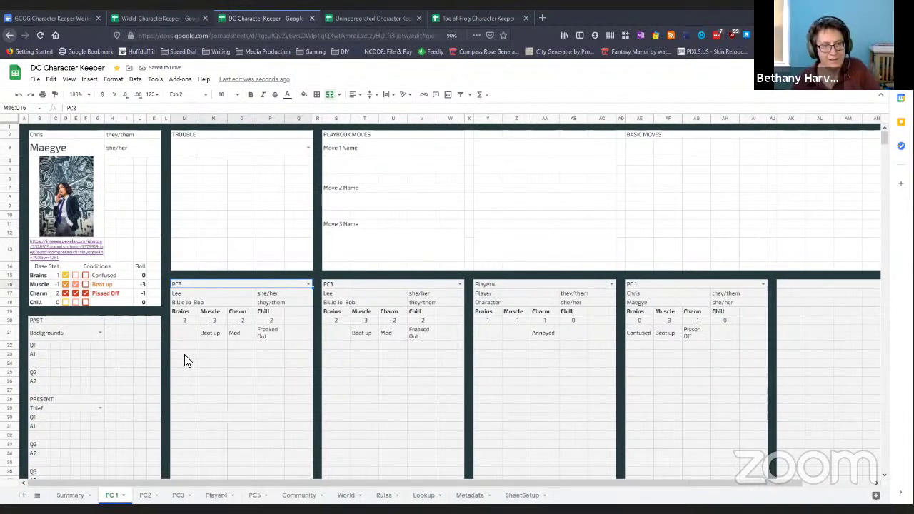
{"action": "left_click_drag", "start_coordinate": [188, 346], "coordinate": [243, 354]}
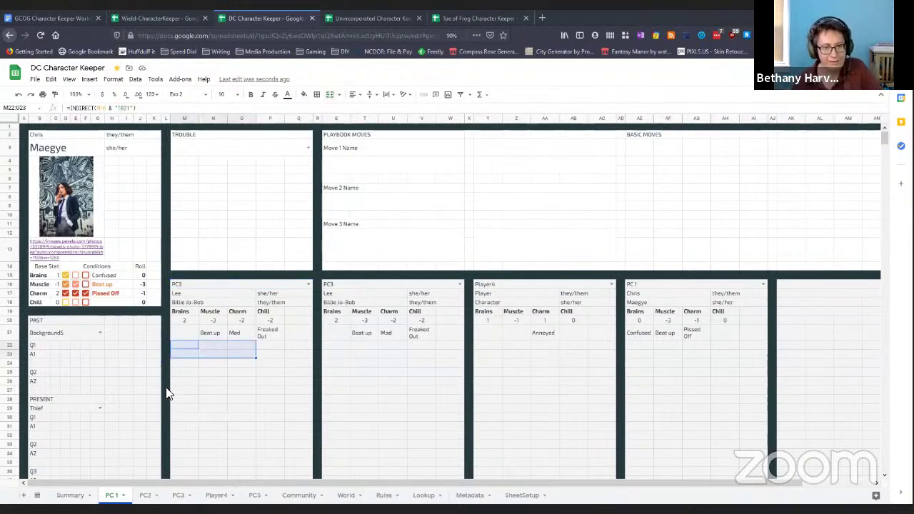
{"action": "left_click", "coordinate": [180, 380]}
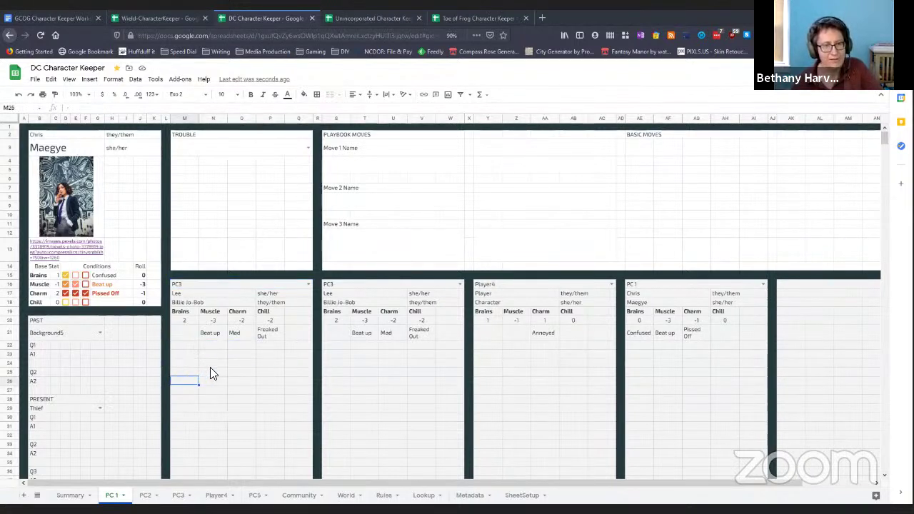
{"action": "left_click", "coordinate": [191, 389]}
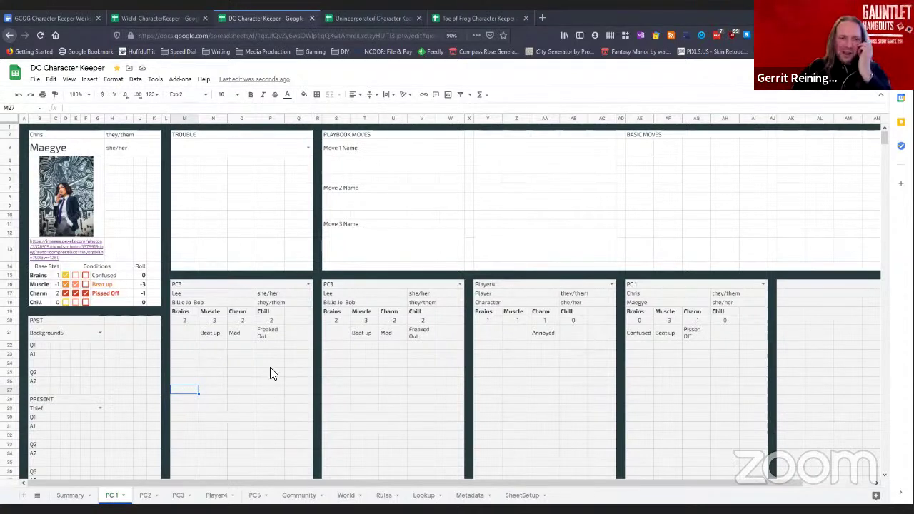
{"action": "left_click_drag", "start_coordinate": [186, 408], "coordinate": [221, 409]}
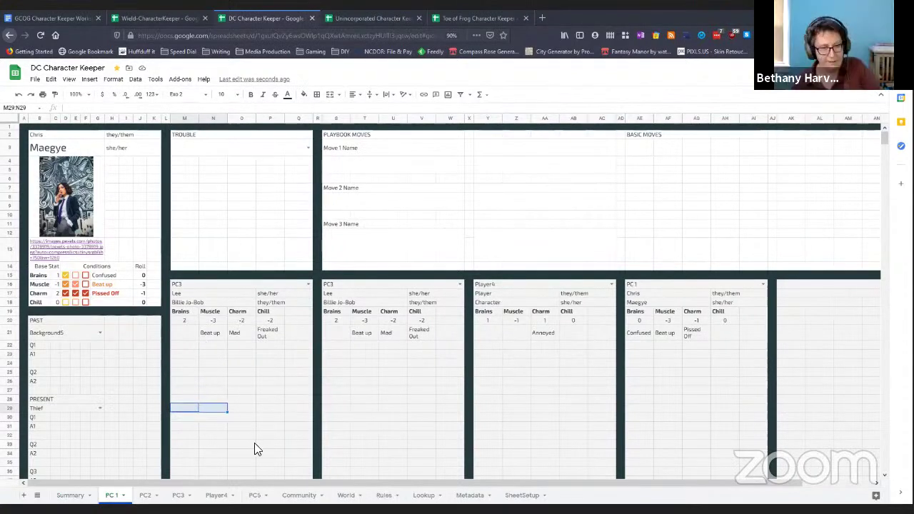
- Switch the PC 1 sheet's second character block, in cell S16, to PC2
{"action": "left_click", "coordinate": [261, 363]}
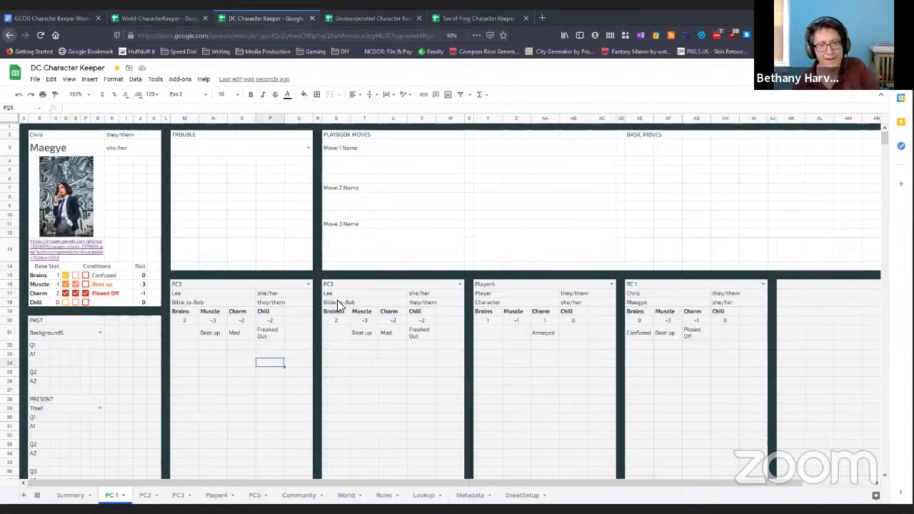
{"action": "left_click", "coordinate": [459, 284]}
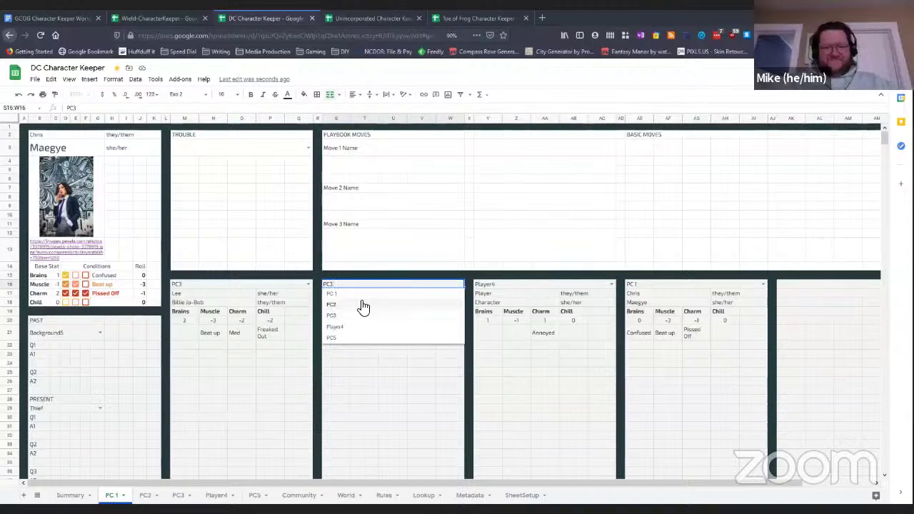
{"action": "left_click", "coordinate": [363, 305]}
{"action": "left_click", "coordinate": [362, 355]}
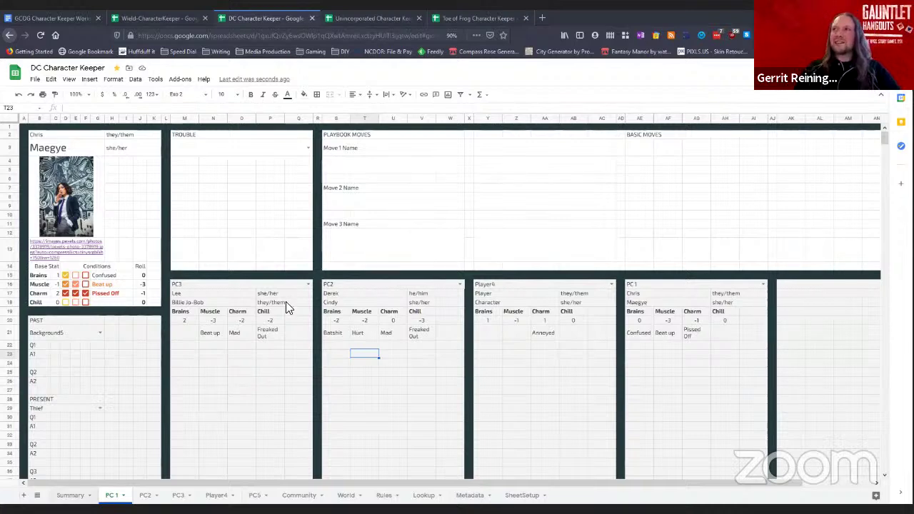
- Examine the Summary sheet's character selector in C2 and the INDIRECT formulas behind the player names in C3 and I3
{"action": "key", "text": "ctrl+shift+Page_Up"}
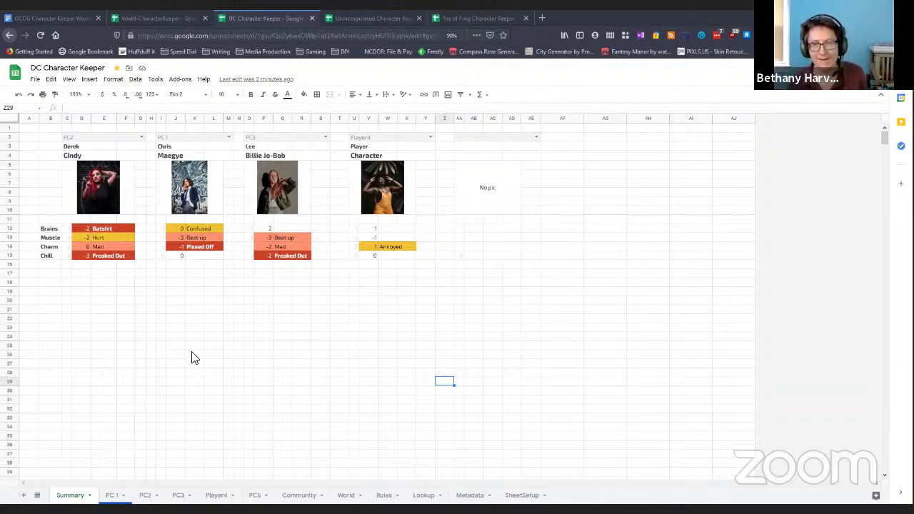
{"action": "left_click", "coordinate": [142, 137]}
{"action": "left_click", "coordinate": [153, 391]}
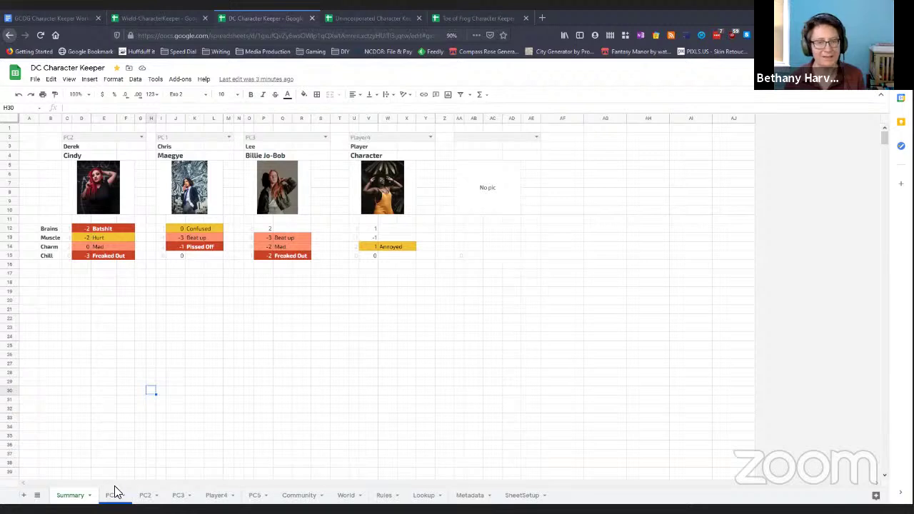
{"action": "left_click", "coordinate": [113, 140]}
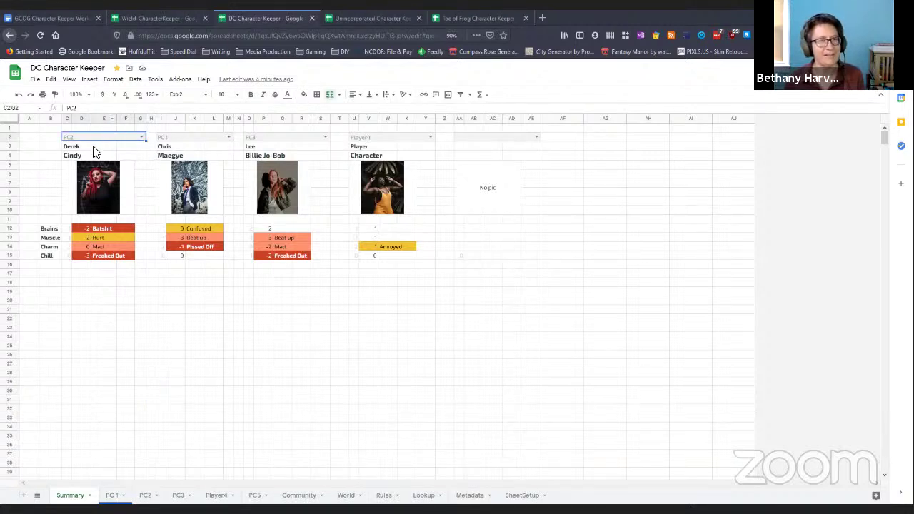
{"action": "left_click", "coordinate": [93, 149]}
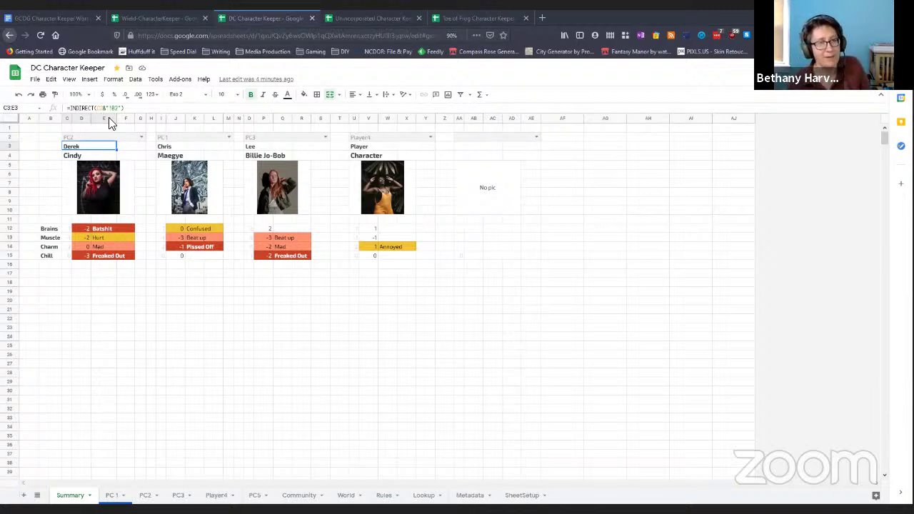
{"action": "left_click", "coordinate": [170, 147]}
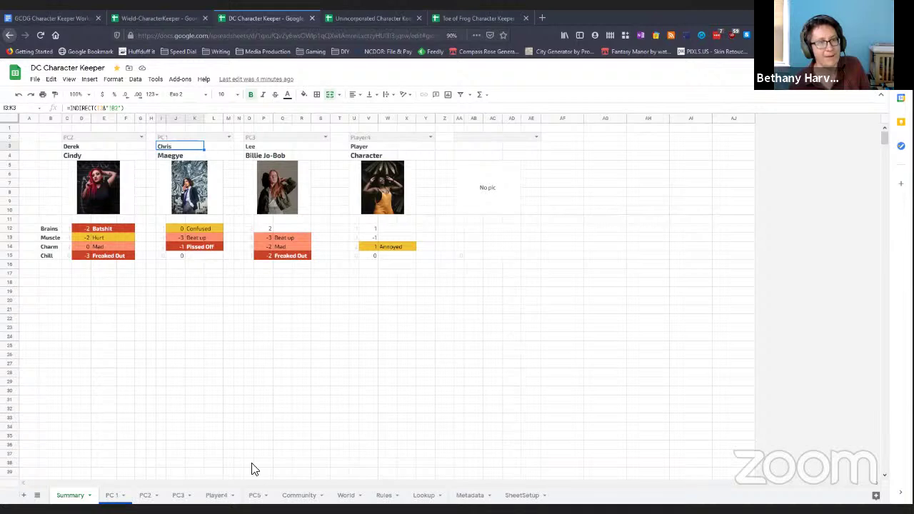